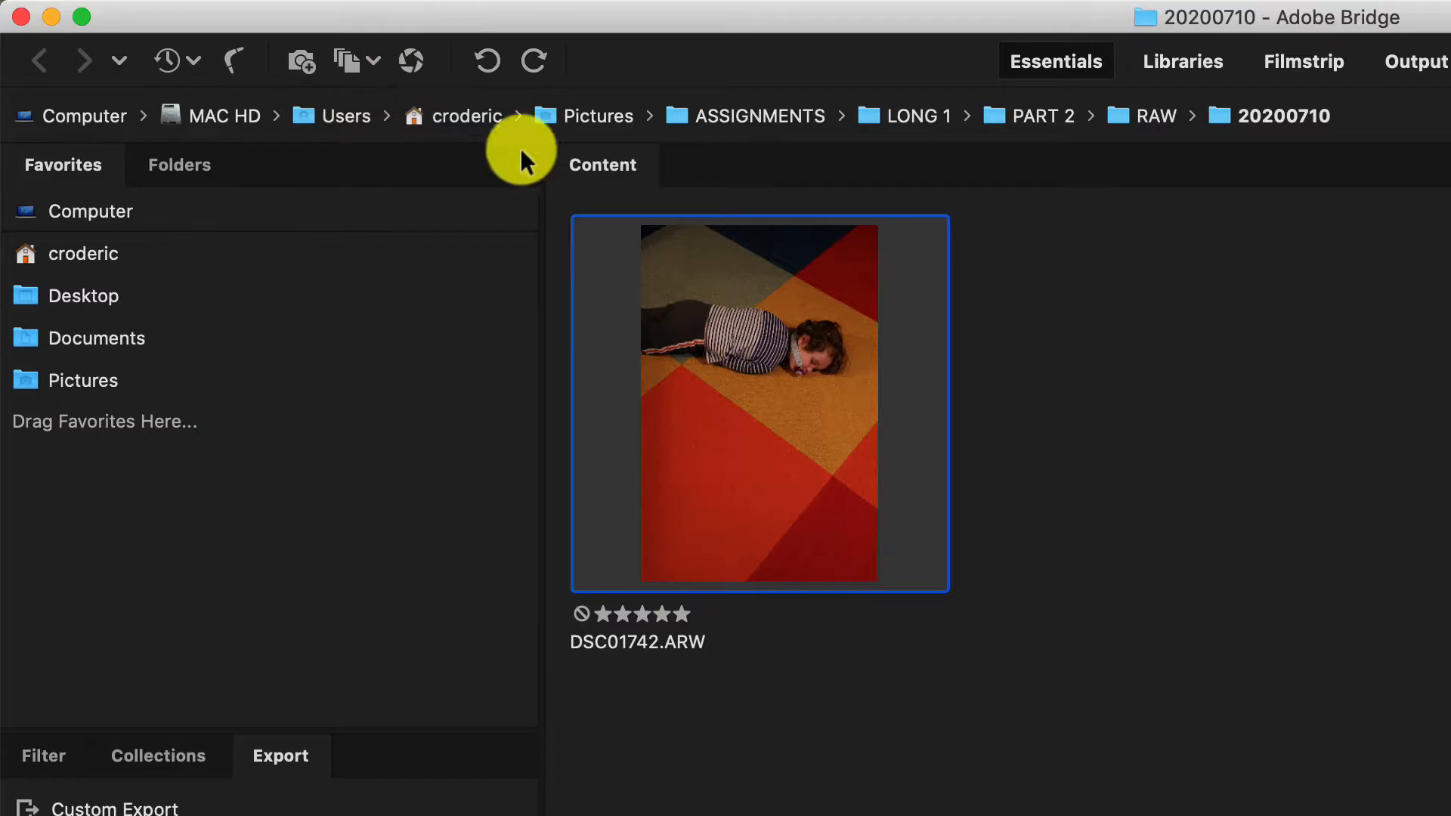
Open DSC01742.ARW in Camera Raw and send it to Photoshop as a normal image without changing any settings.
double_click(779, 444)
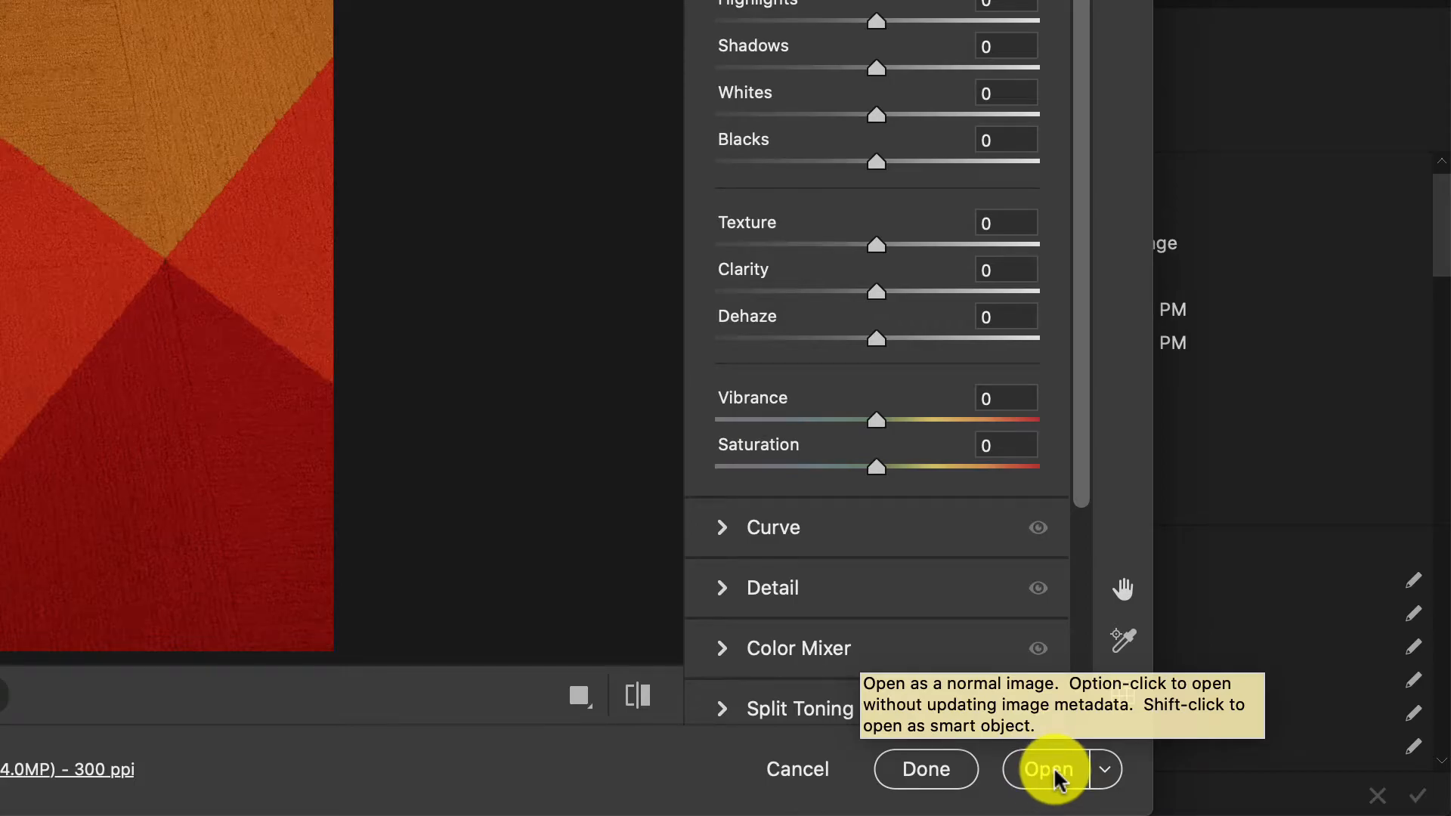
click(1100, 768)
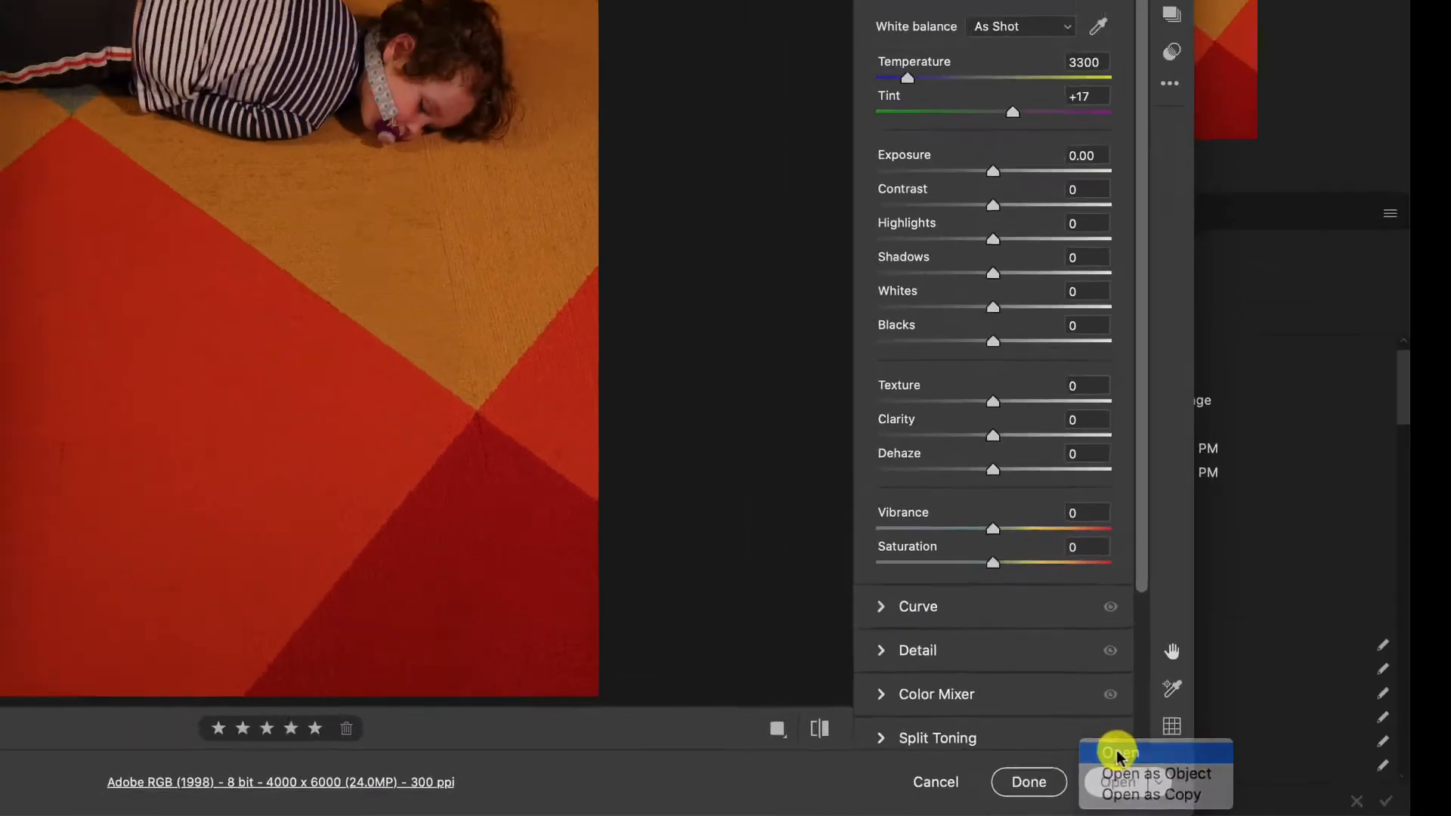
click(1047, 727)
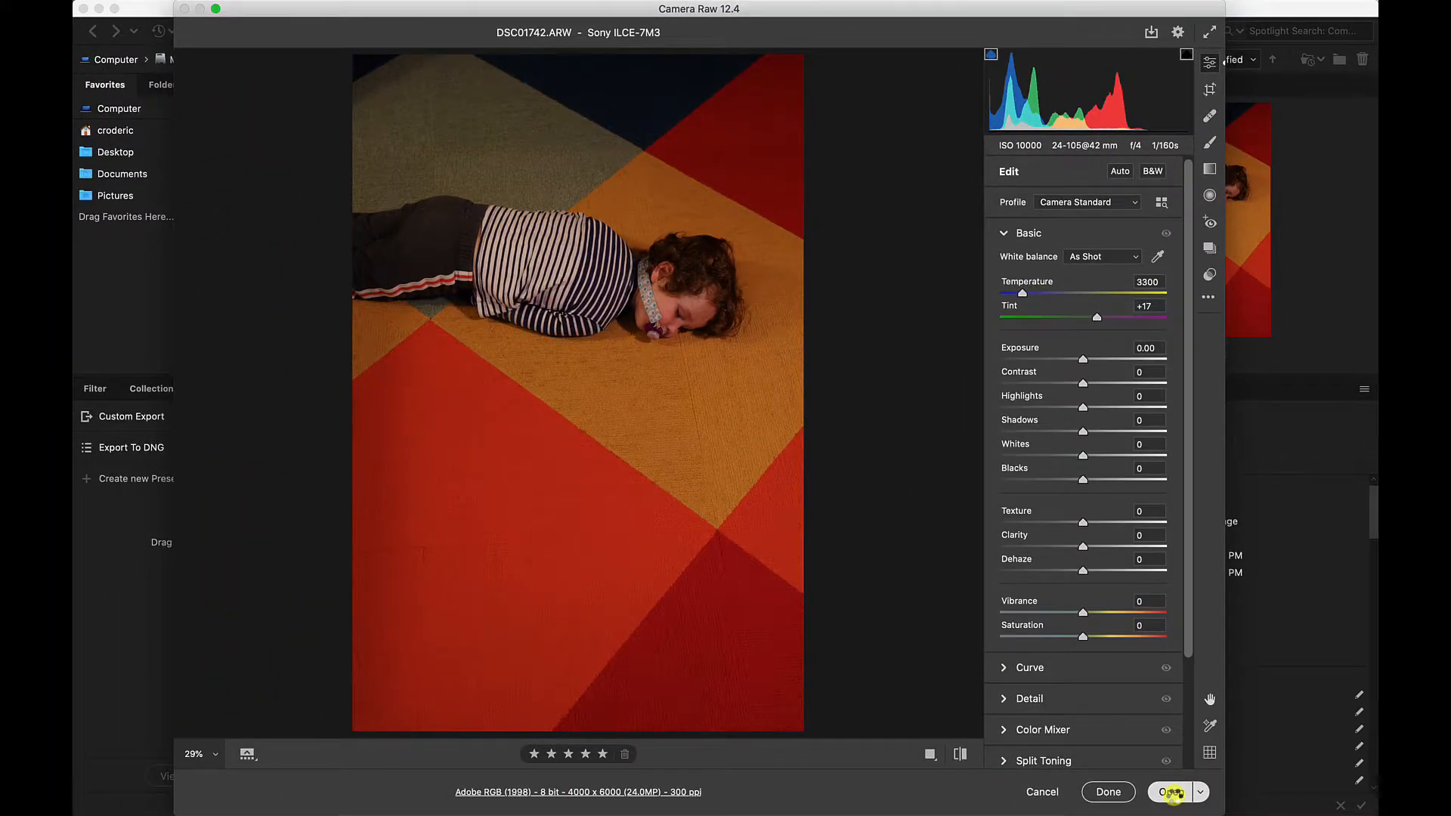
click(1171, 793)
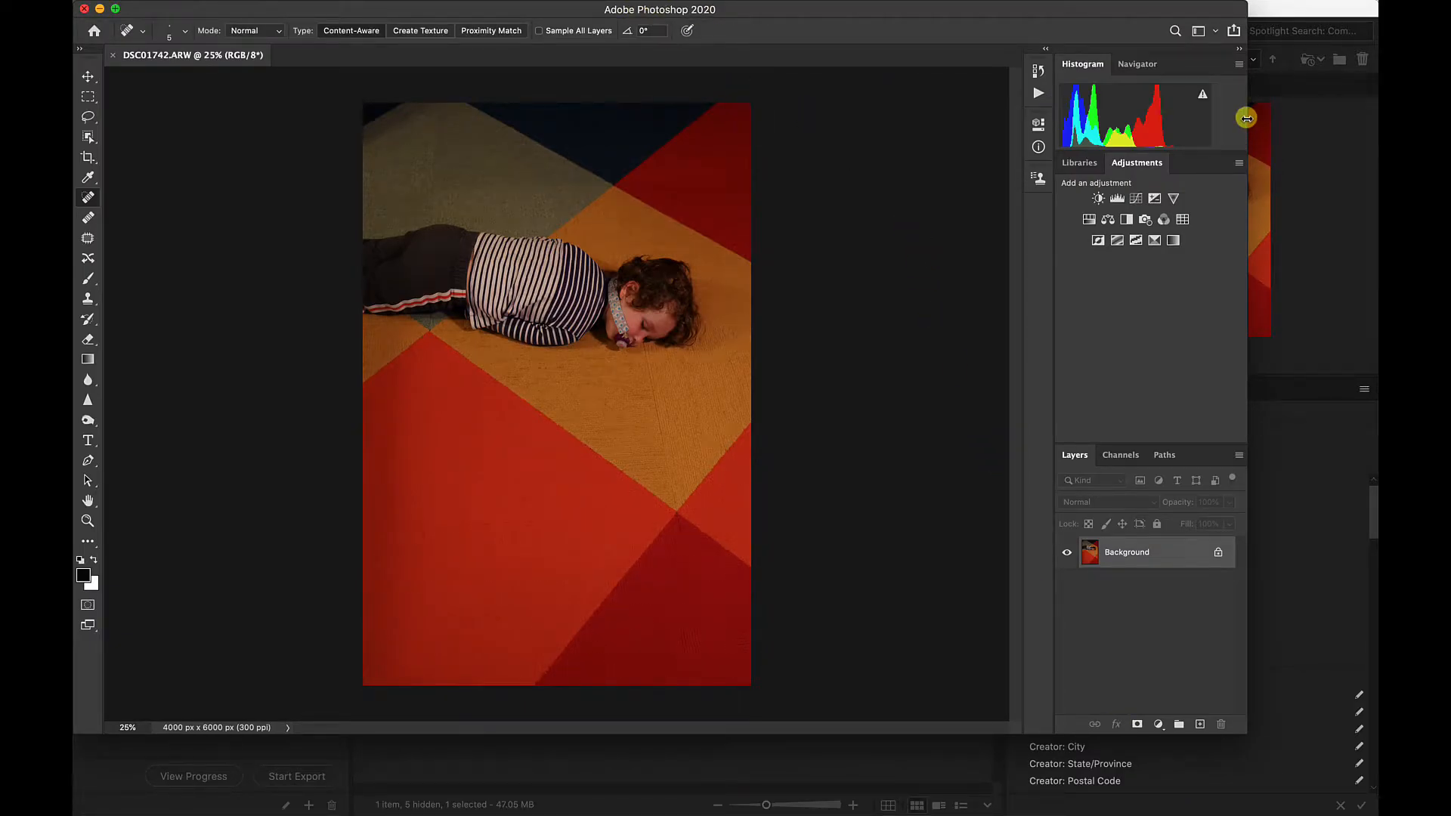
Enlarge the Photoshop window in width and height to fill the display, and activate the Move tool.
drag(1246, 119, 1375, 118)
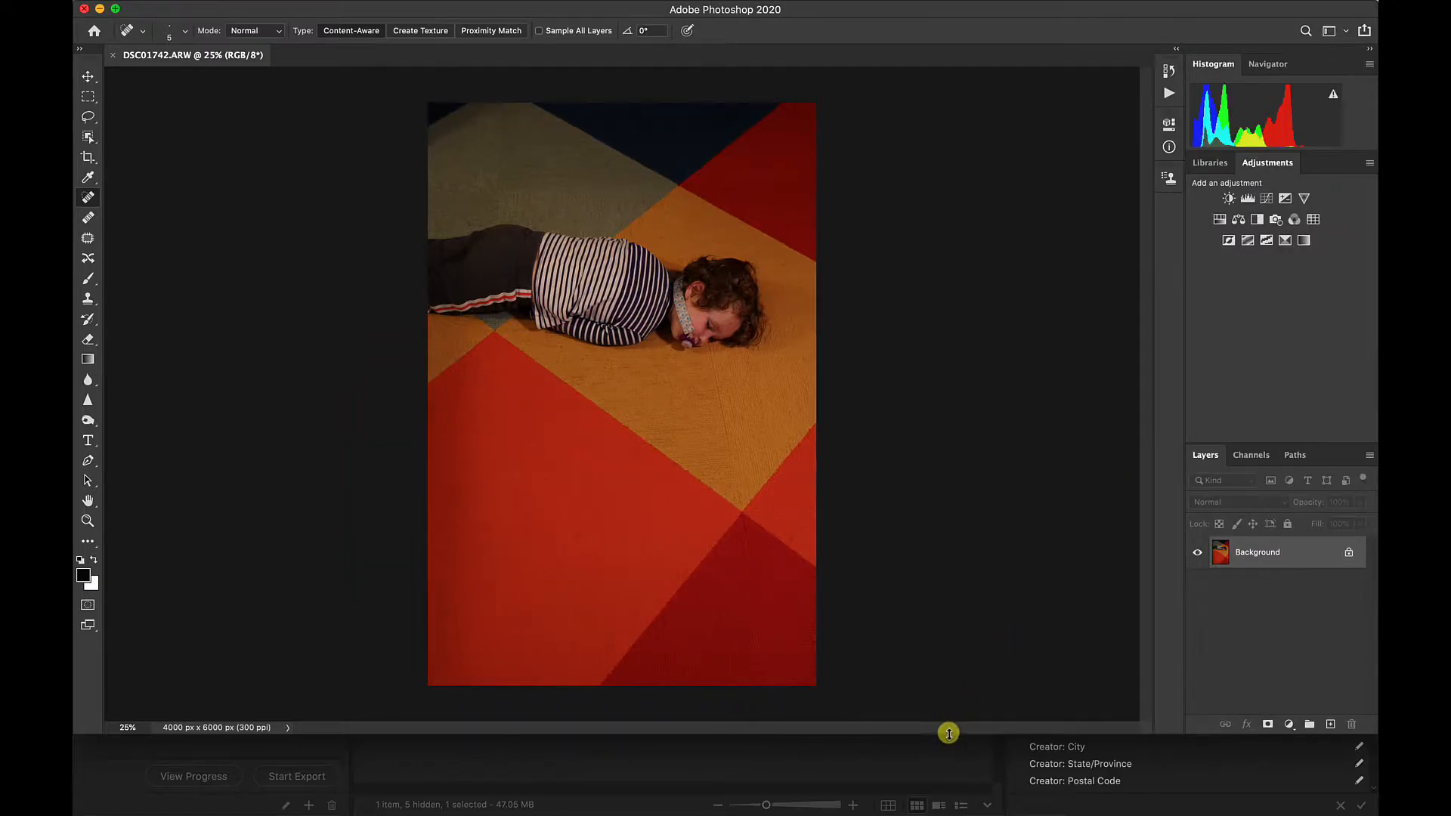
drag(945, 731, 949, 811)
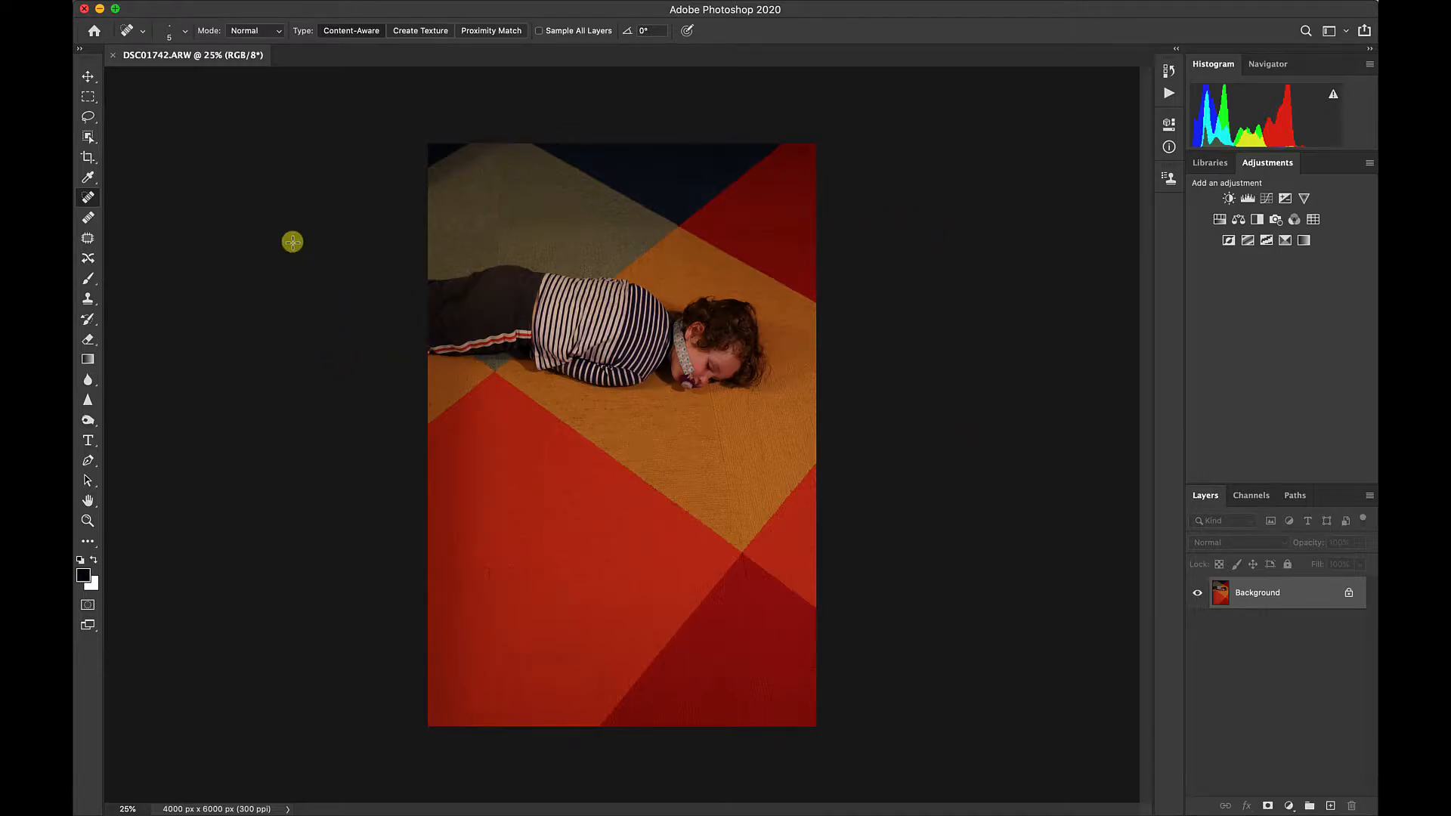
click(87, 77)
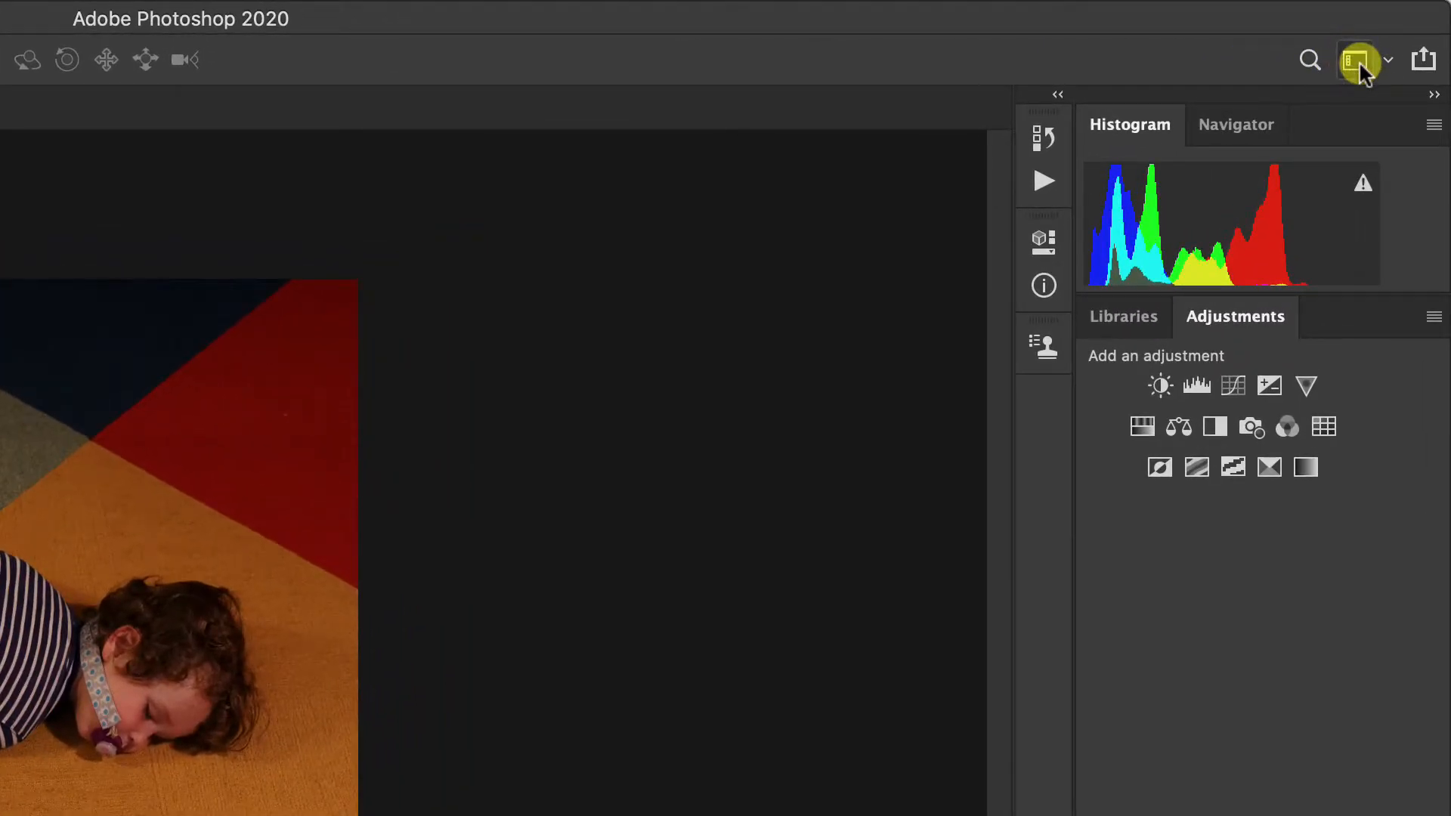
Try the Essentials workspace and return to the Photography workspace.
click(1387, 61)
click(1383, 58)
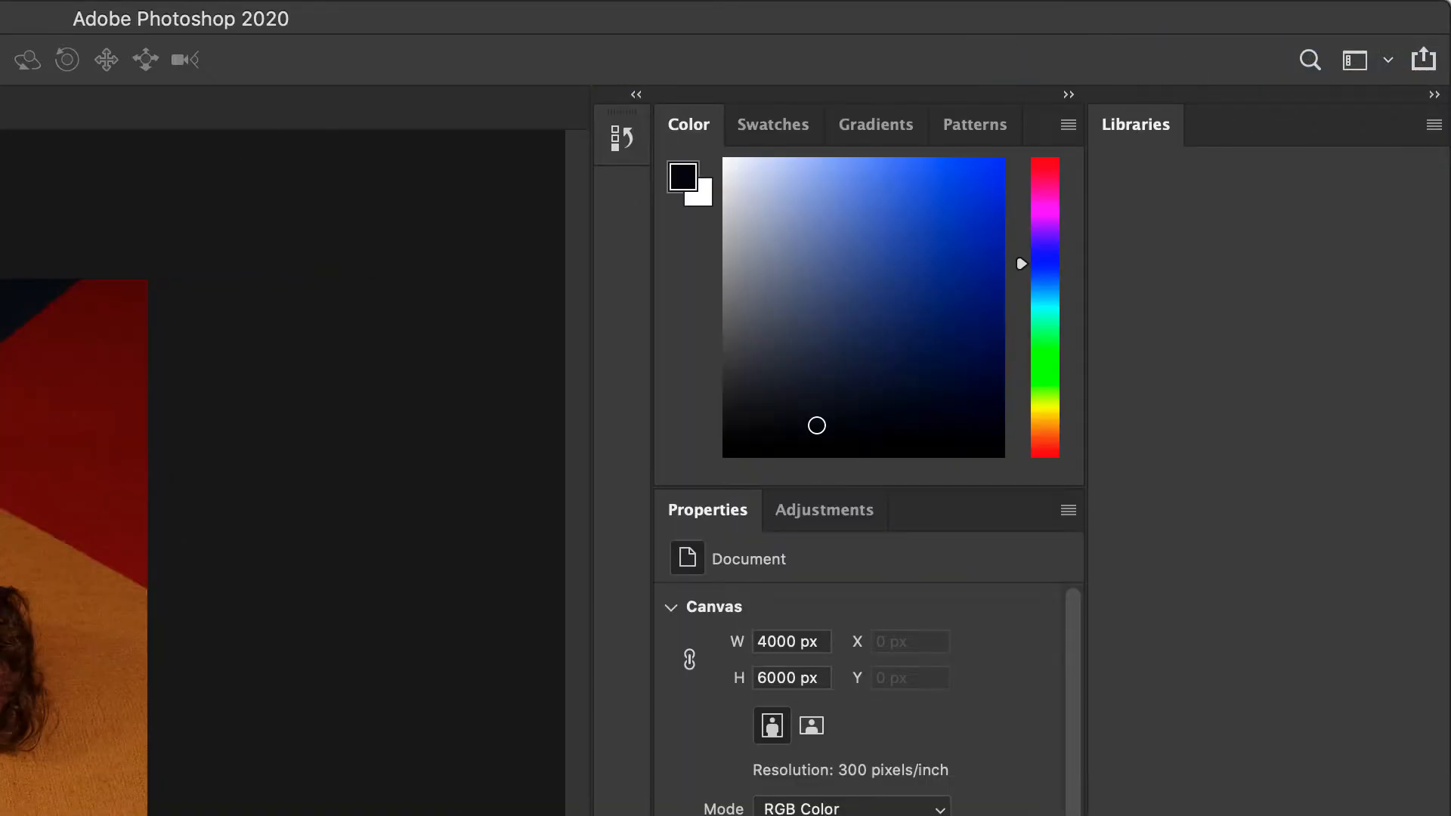
click(1385, 61)
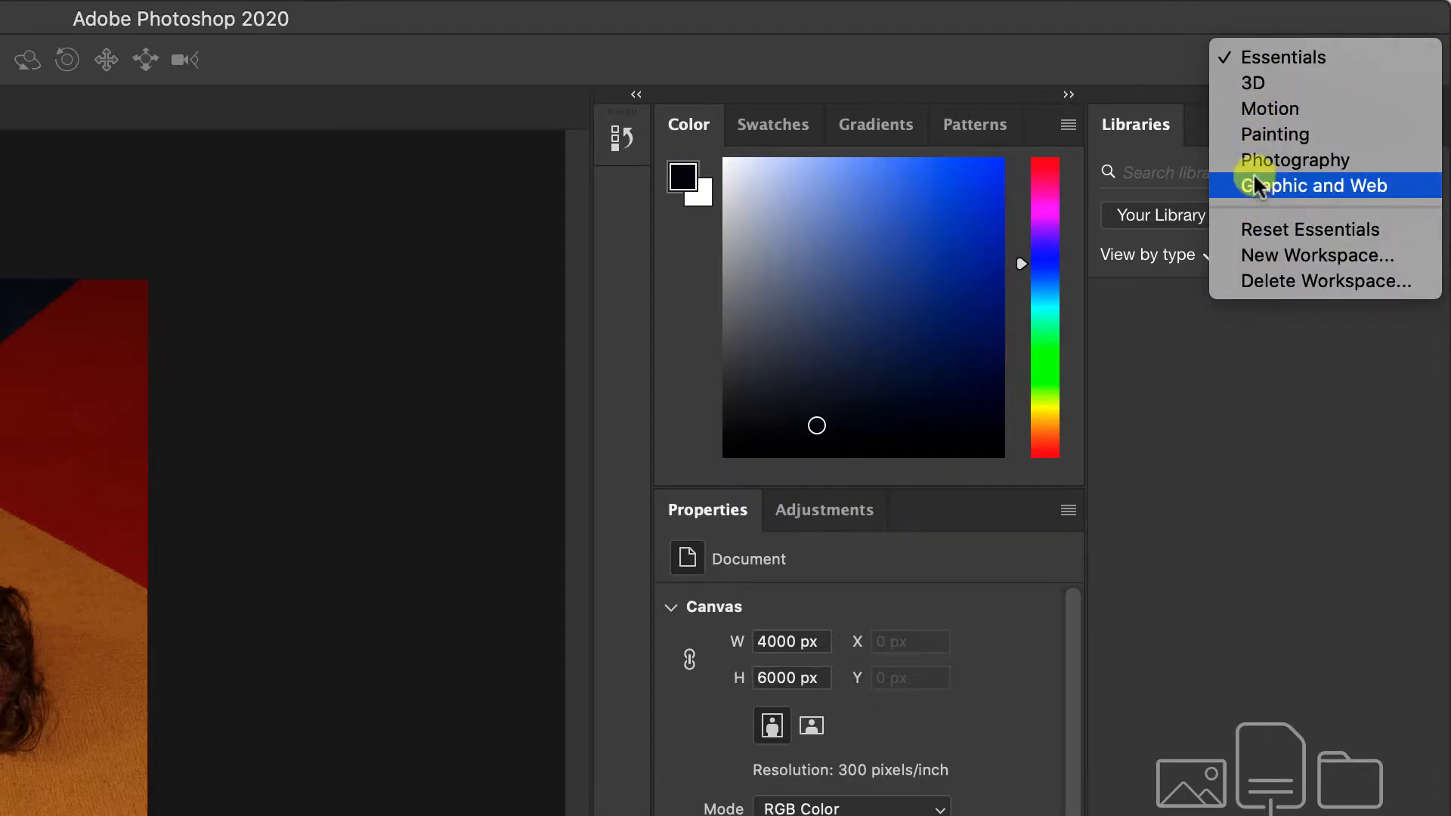
click(1289, 164)
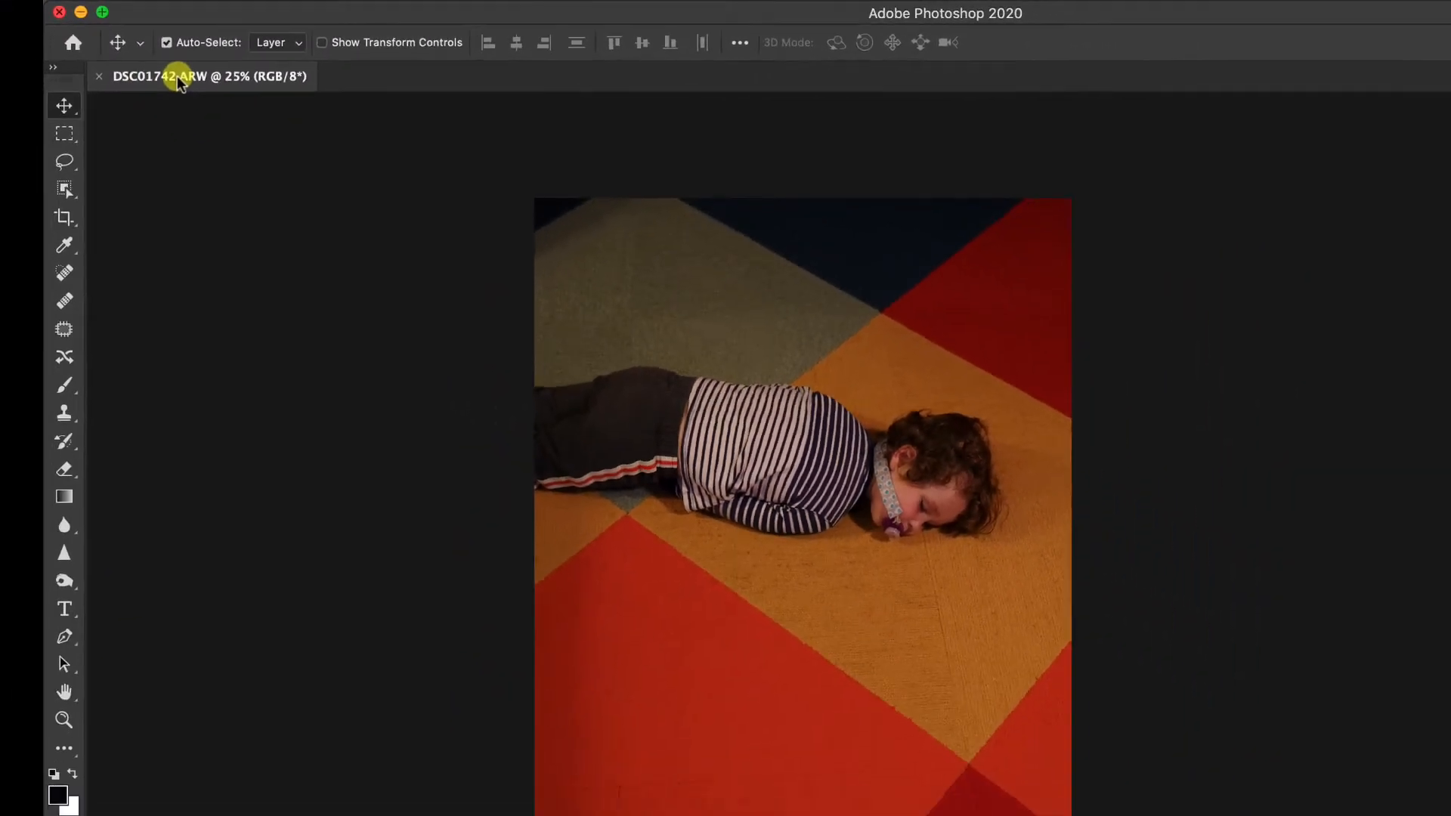
Detach the DSC01742.ARW document into a floating window and dock it back into the application frame.
drag(178, 82, 204, 180)
drag(188, 131, 170, 51)
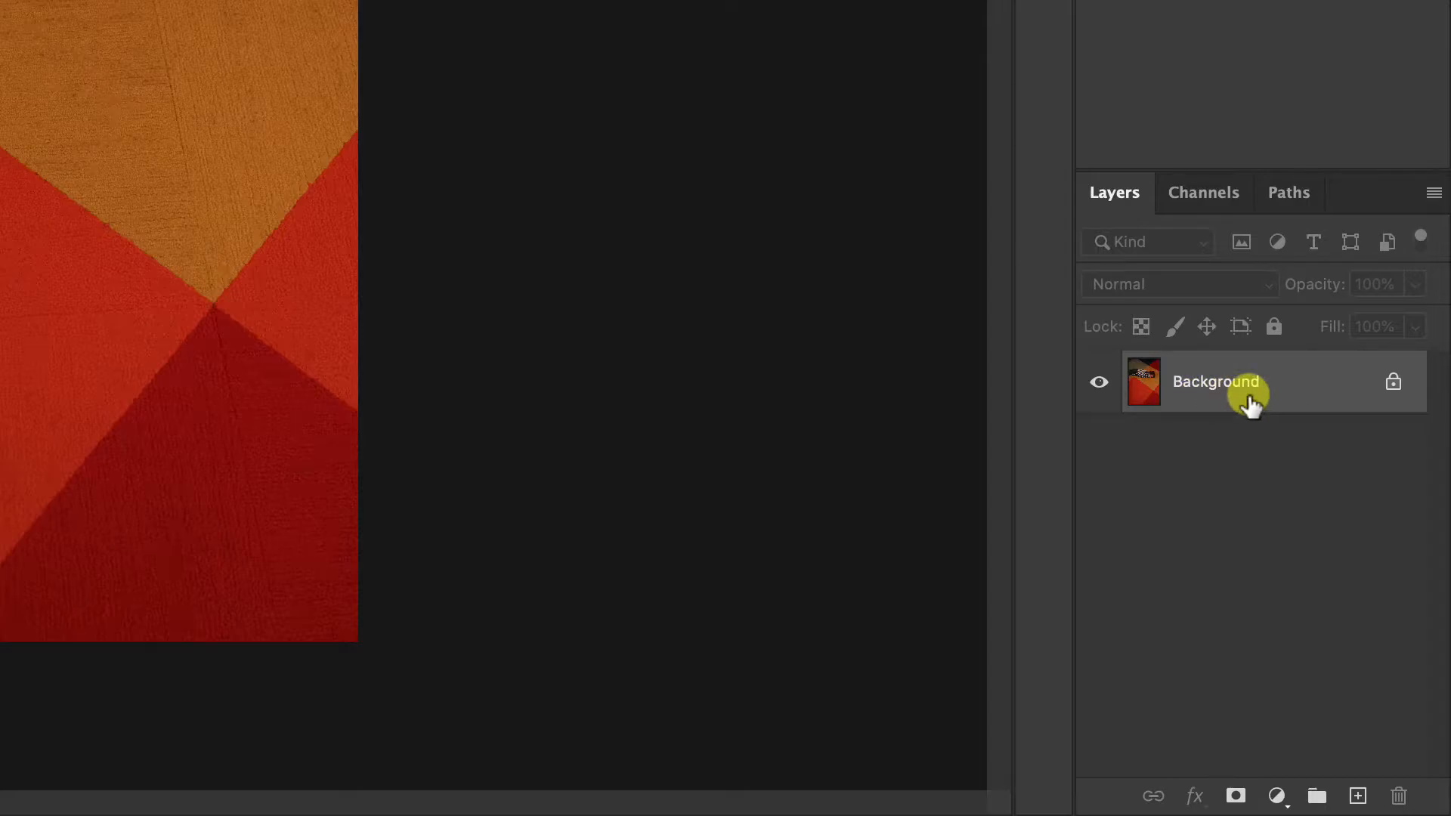
Duplicate the Background layer within DSC01742.ARW as "Background copy".
ctrl+click(1329, 383)
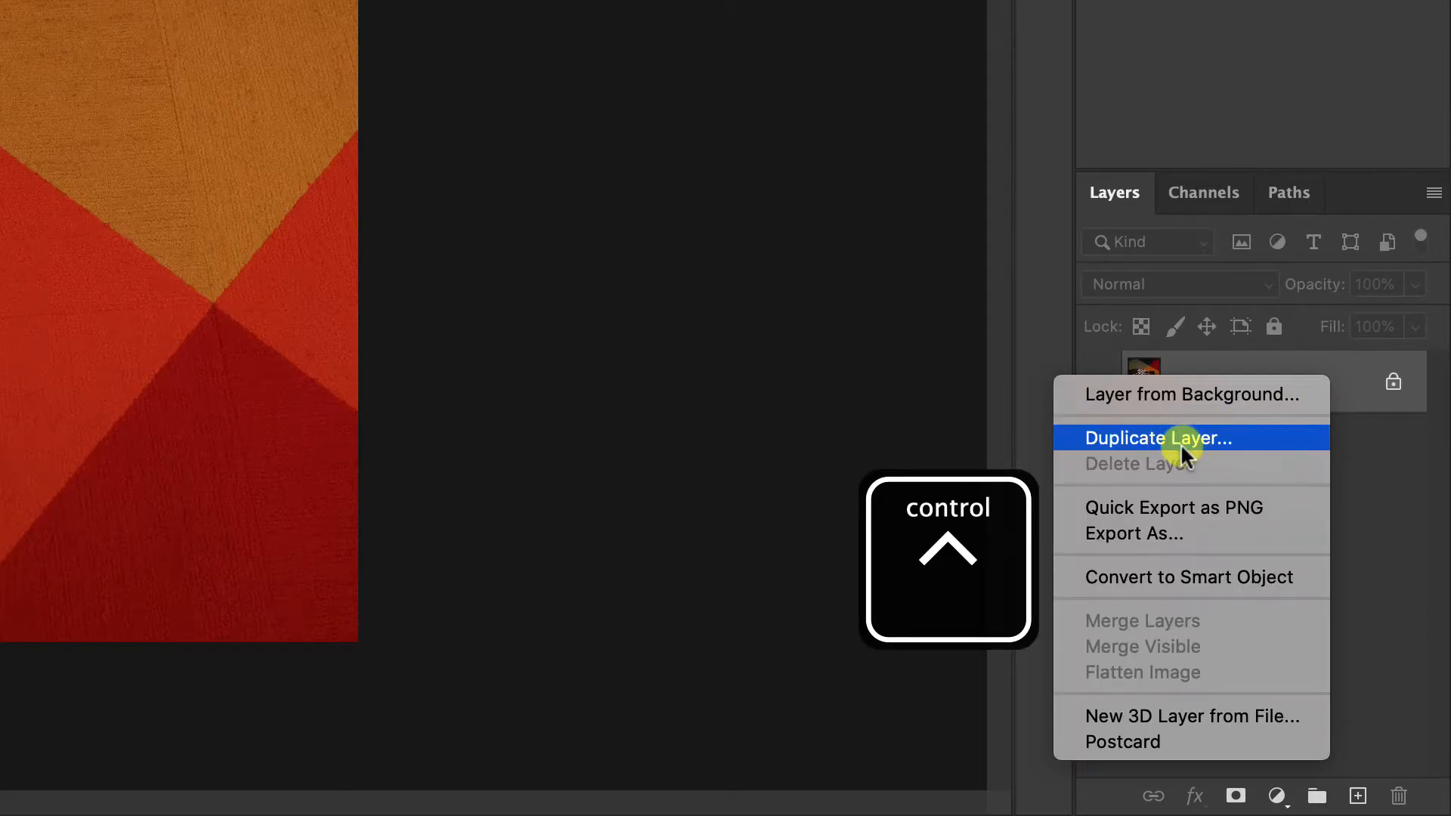
click(1343, 389)
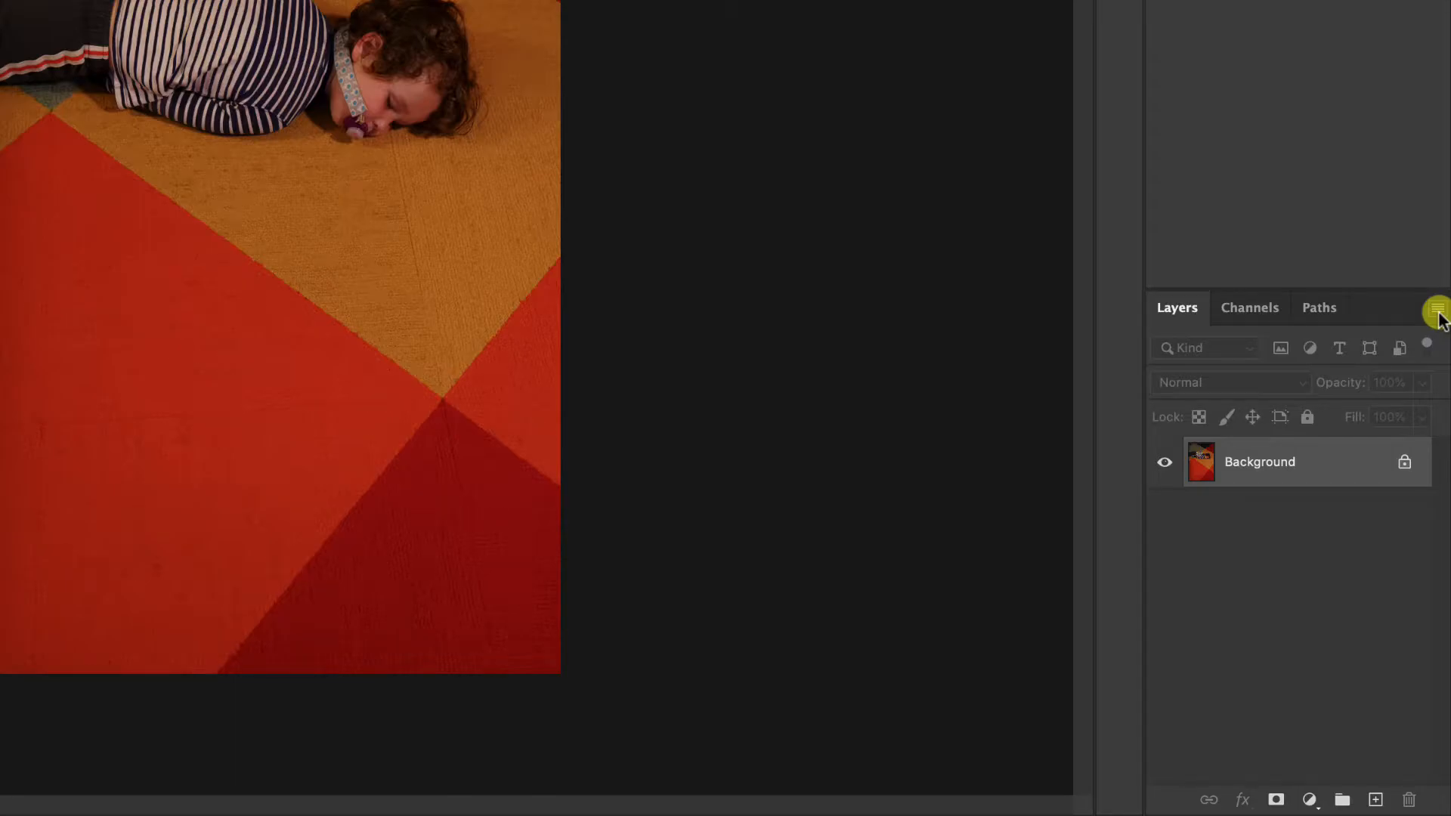
click(1438, 312)
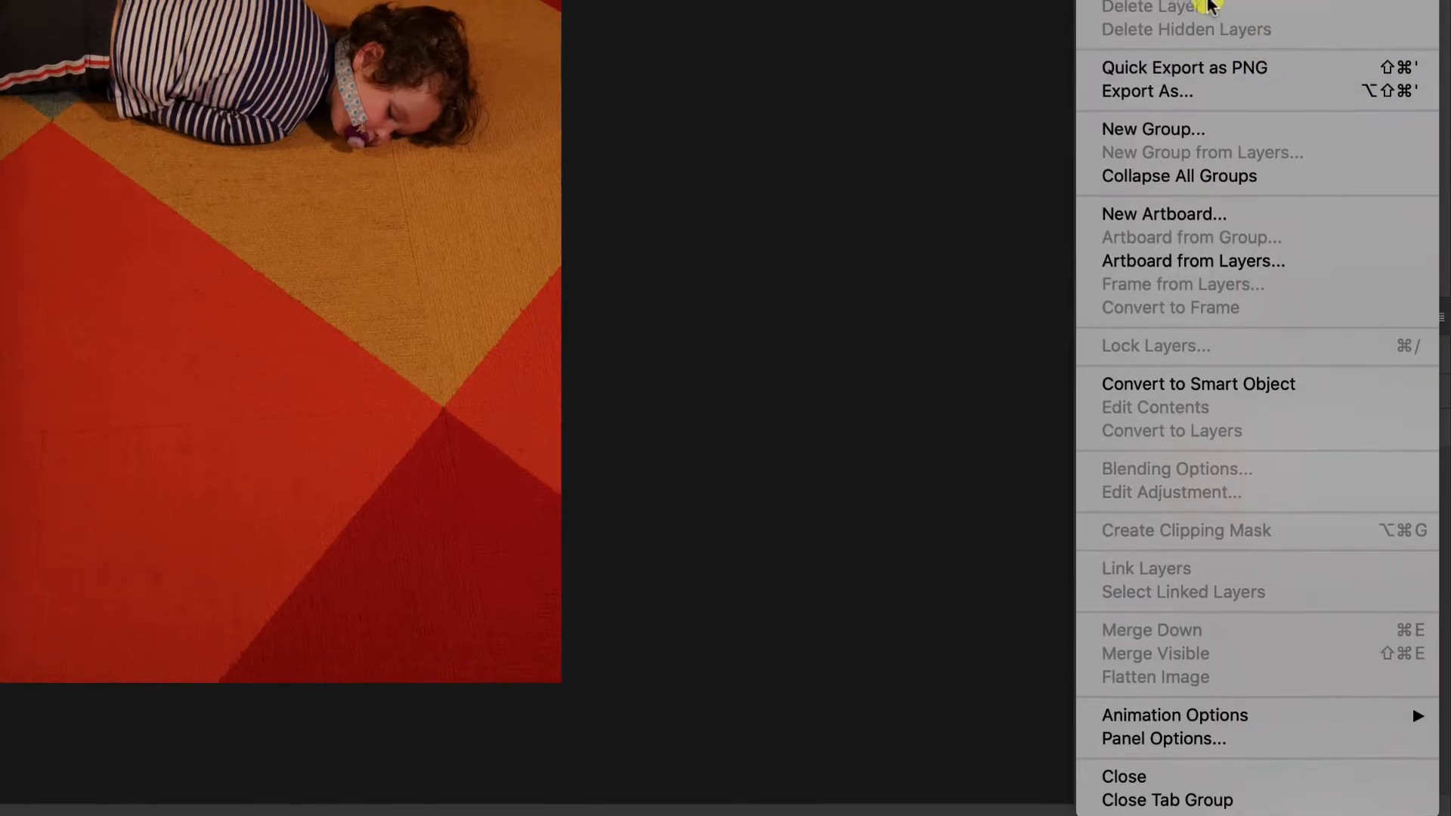
click(1185, 113)
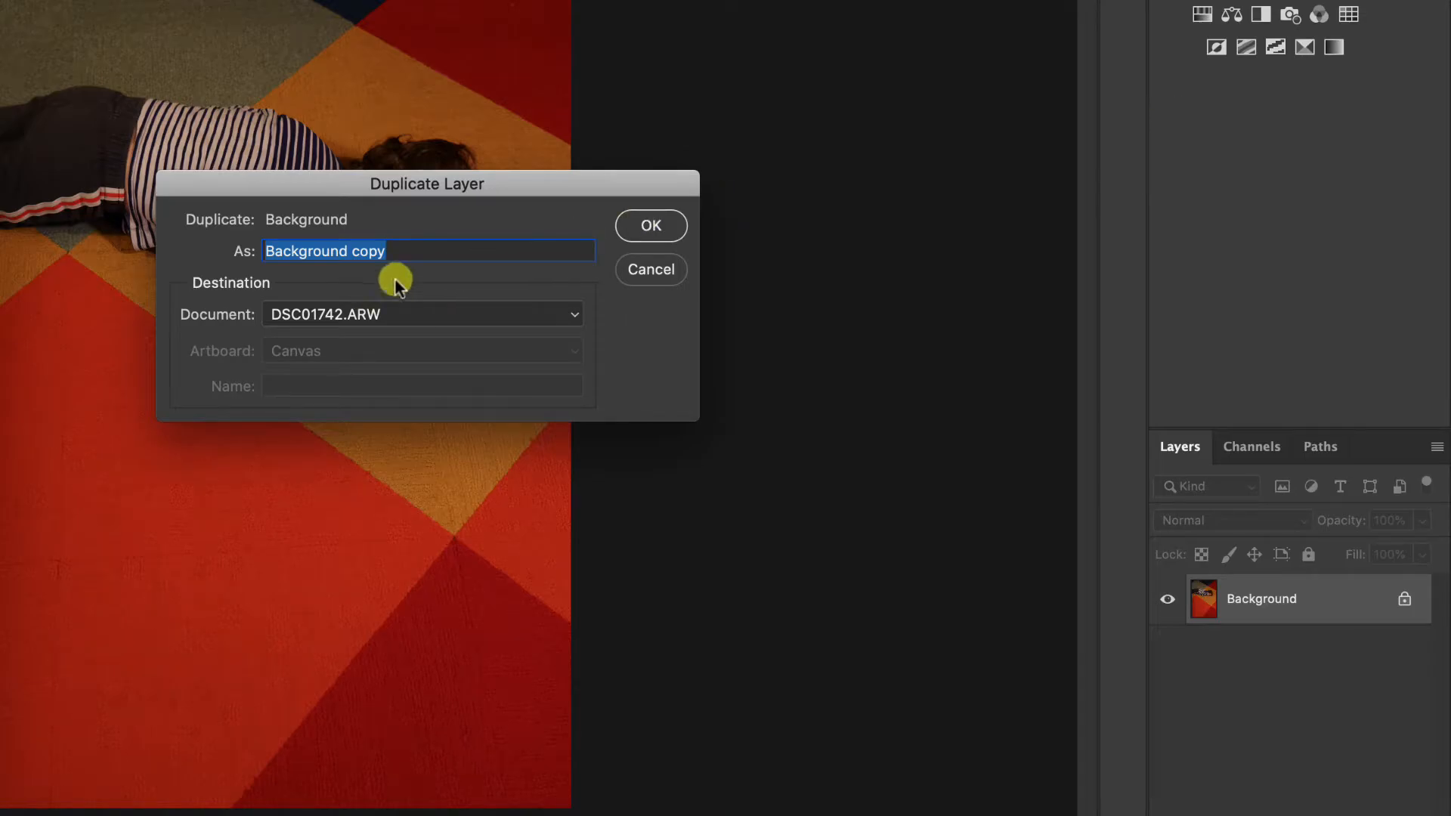
click(651, 225)
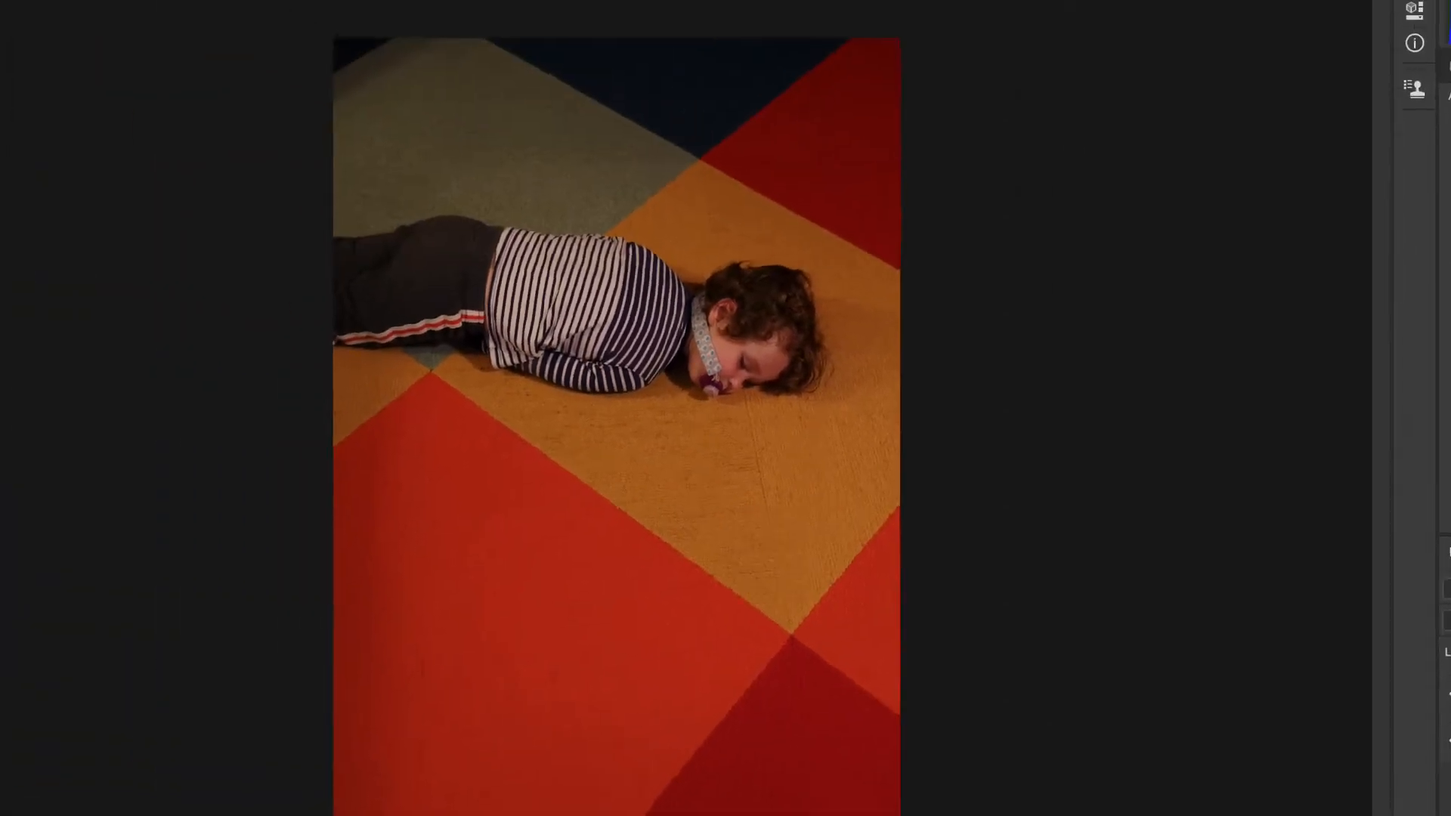
Start saving the document as a new file and choose the PSD folder inside PART 2 as its destination.
click(235, 11)
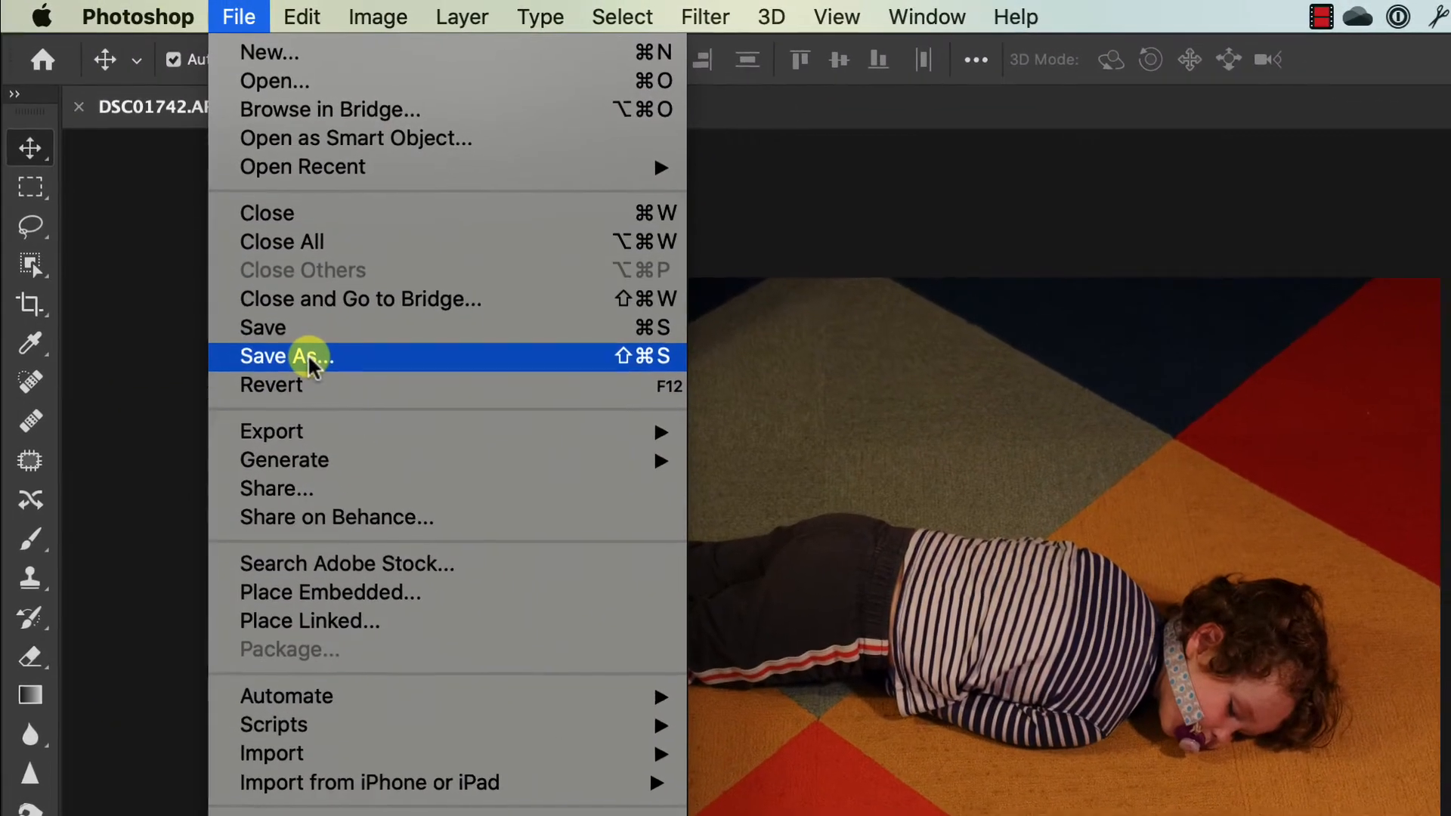
click(280, 243)
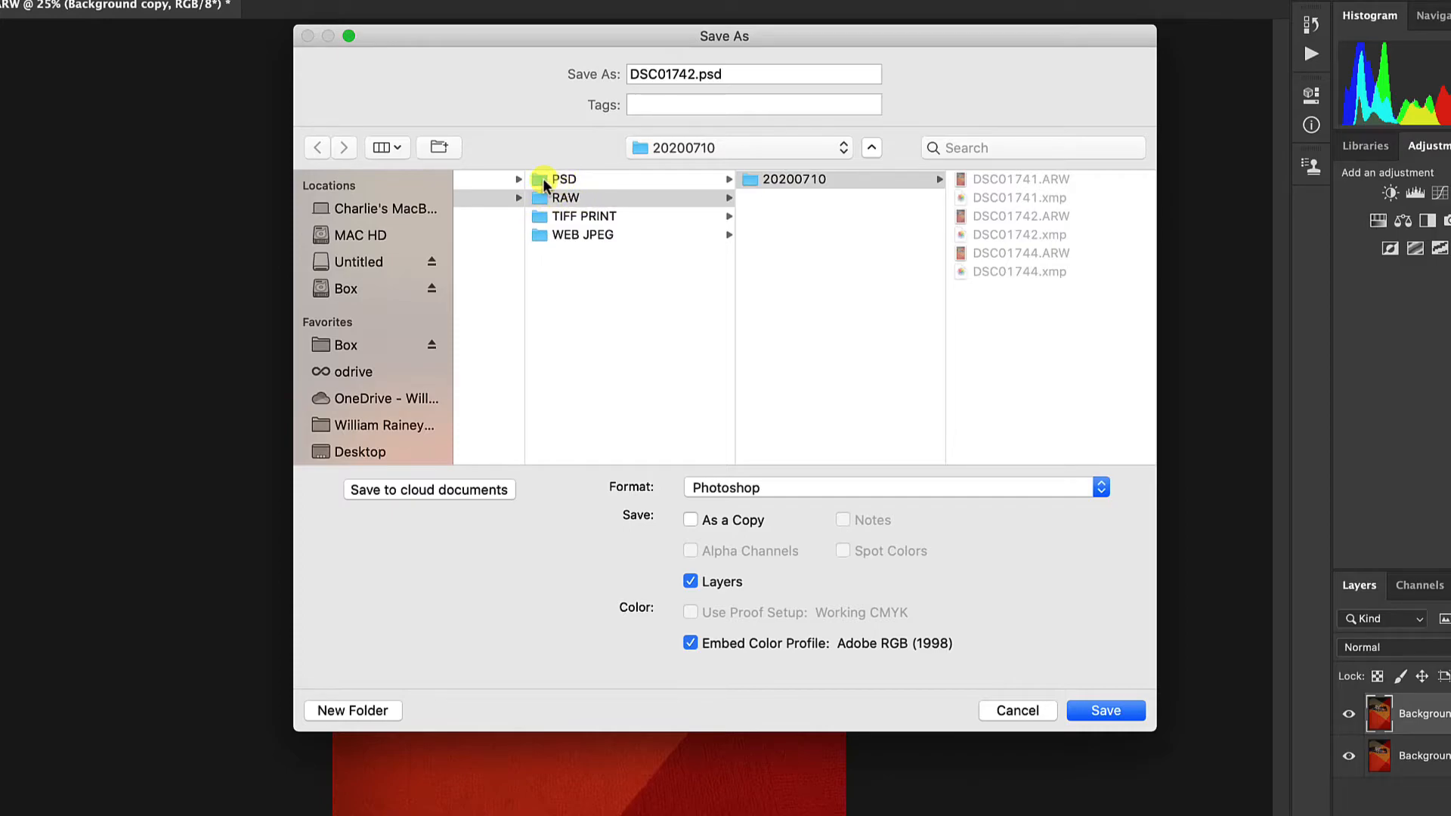
scroll(568, 230, left, 3)
scroll(568, 230, left, 1)
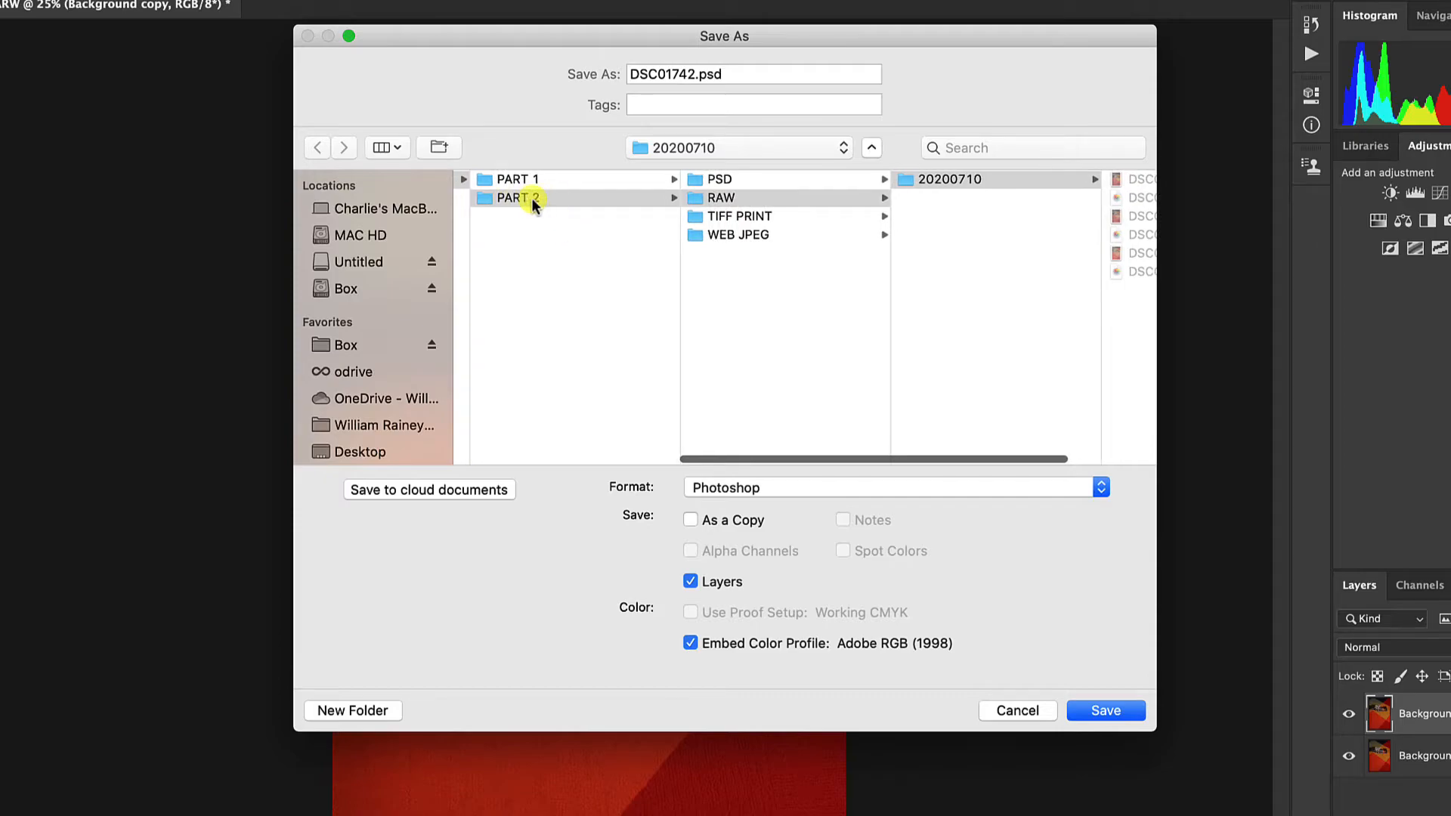
scroll(532, 202, left, 6)
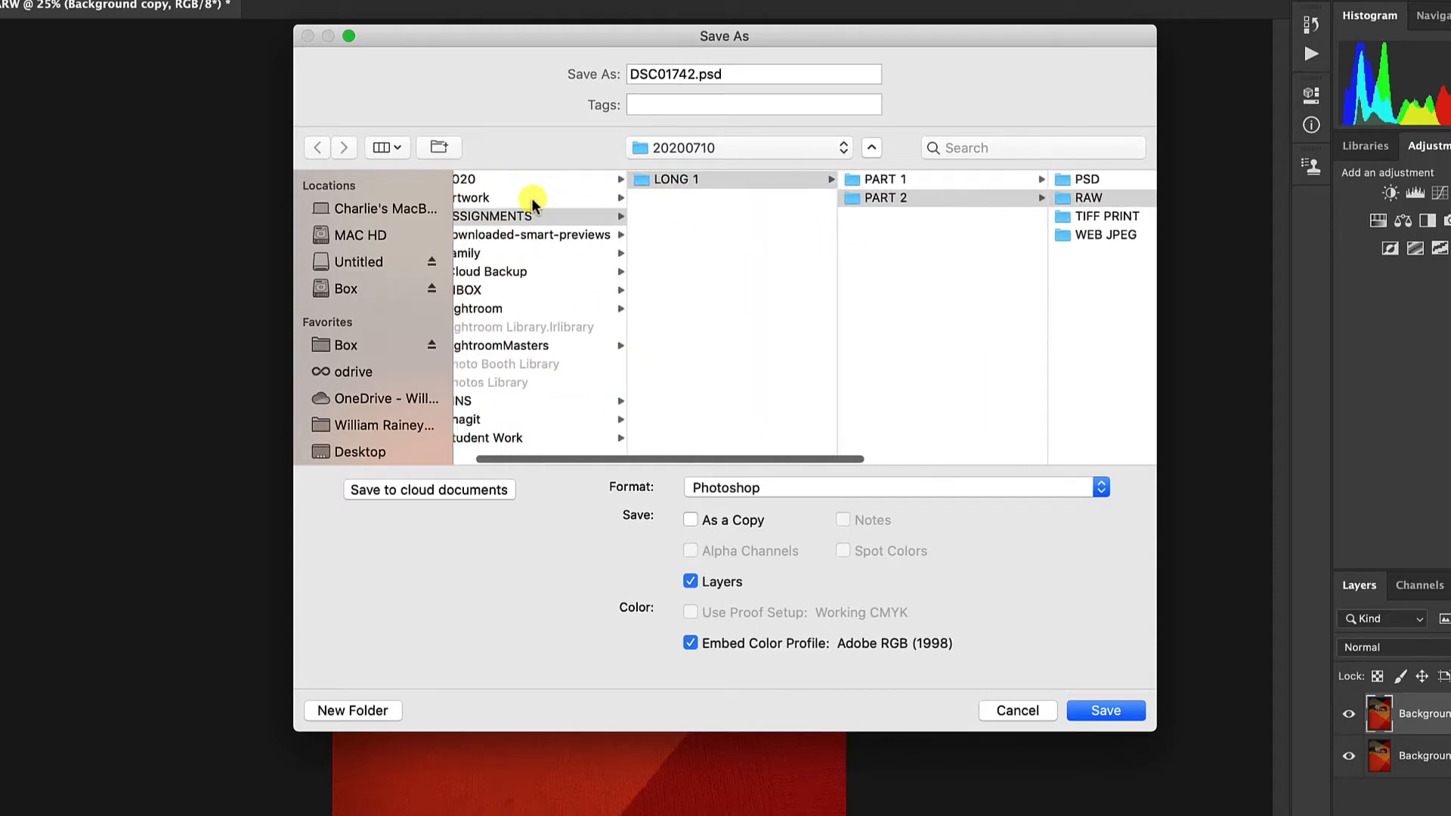
scroll(532, 203, left, 2)
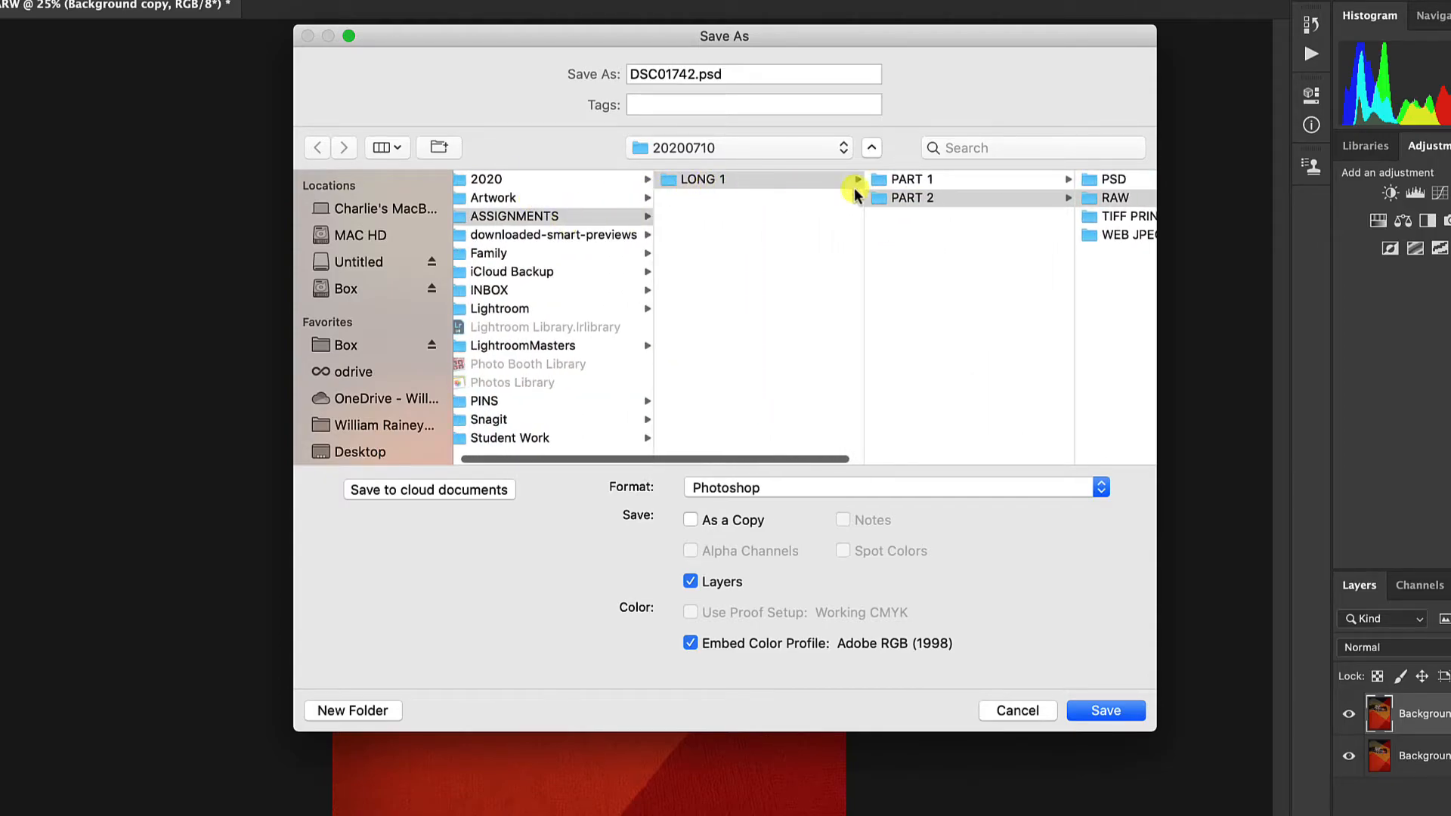
scroll(935, 198, right, 10)
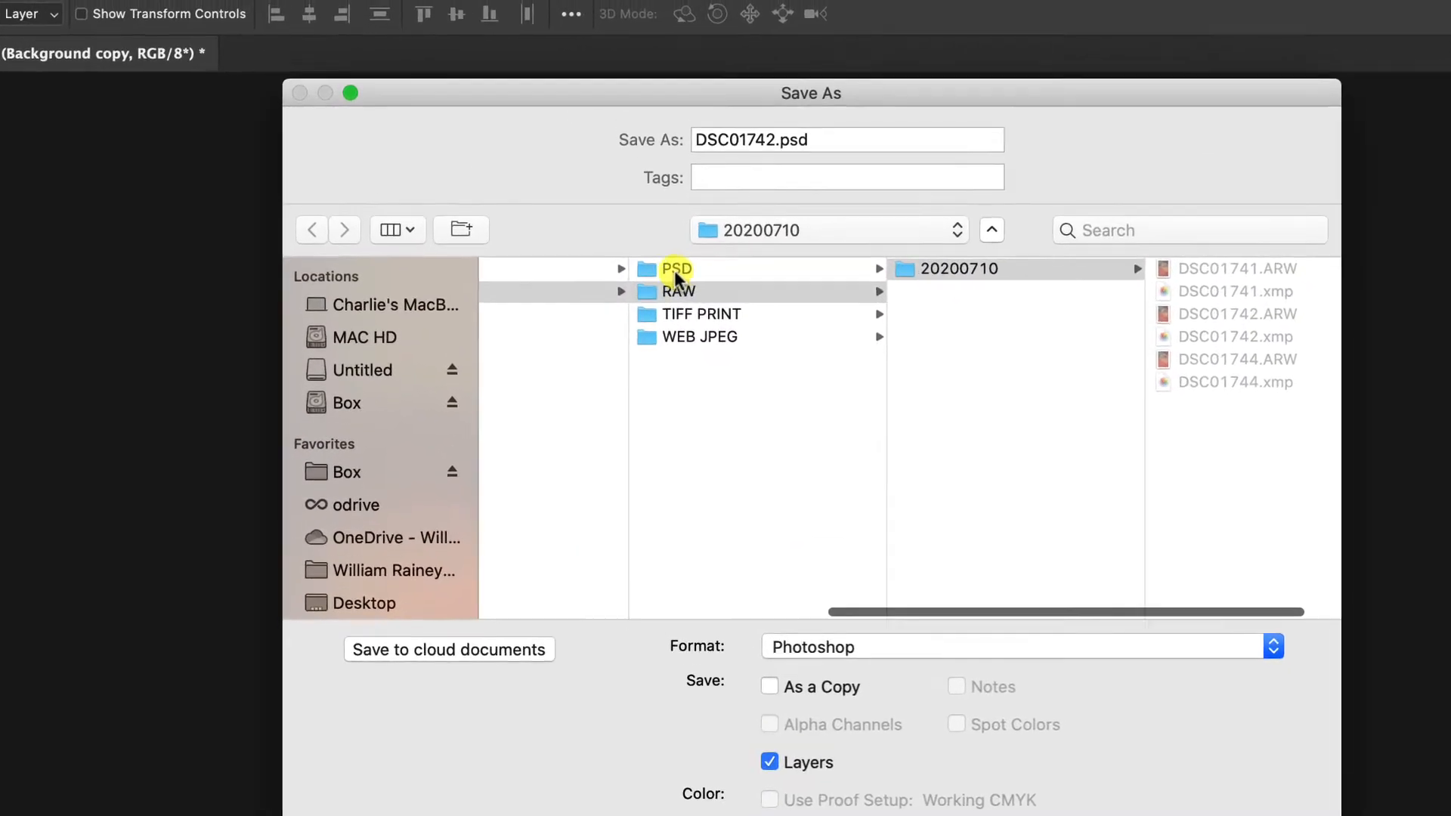
click(636, 210)
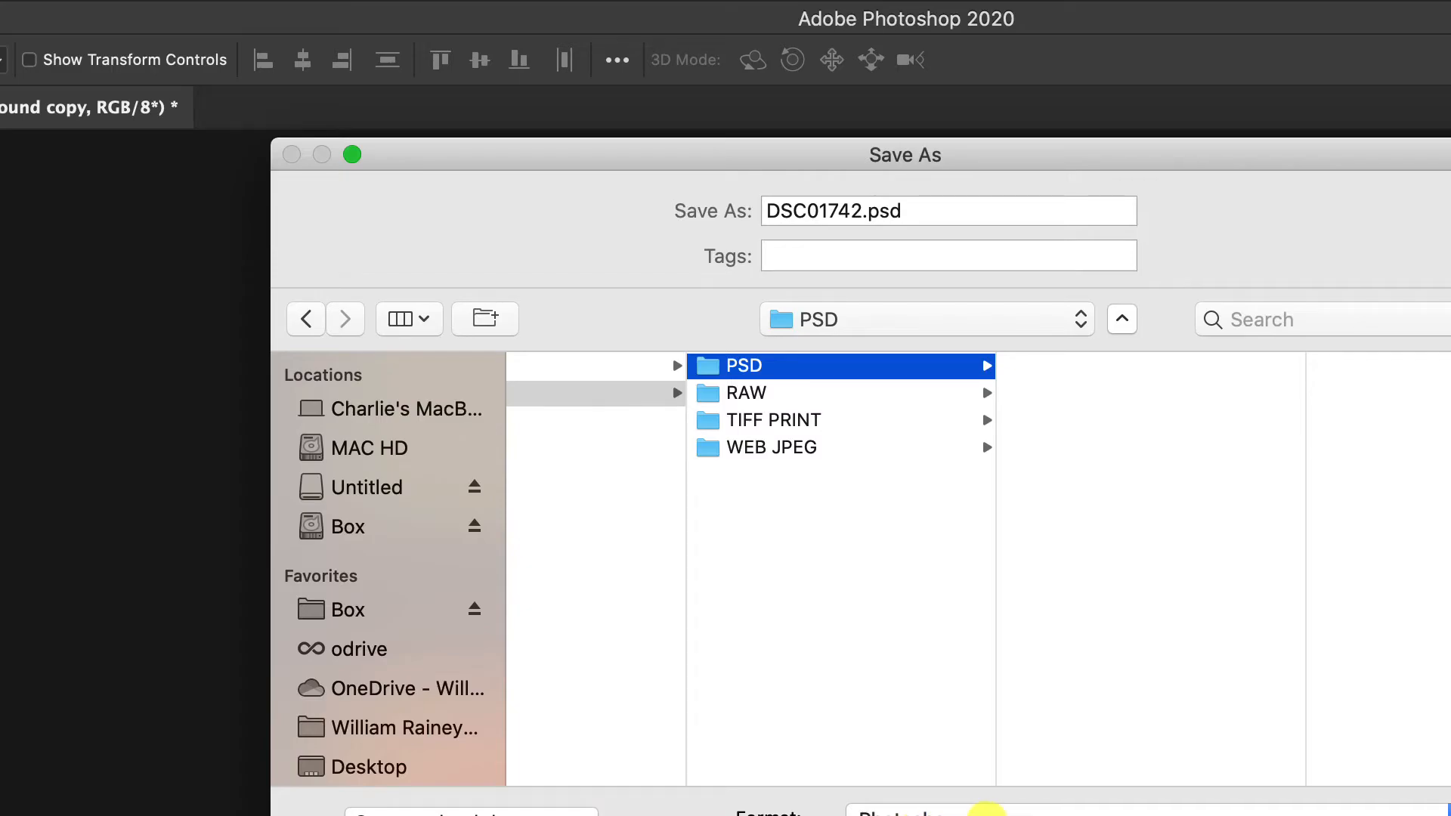
Save the file as DSC01742.psd in Photoshop format with layers, the embedded color profile and Maximize Compatibility enabled.
click(982, 813)
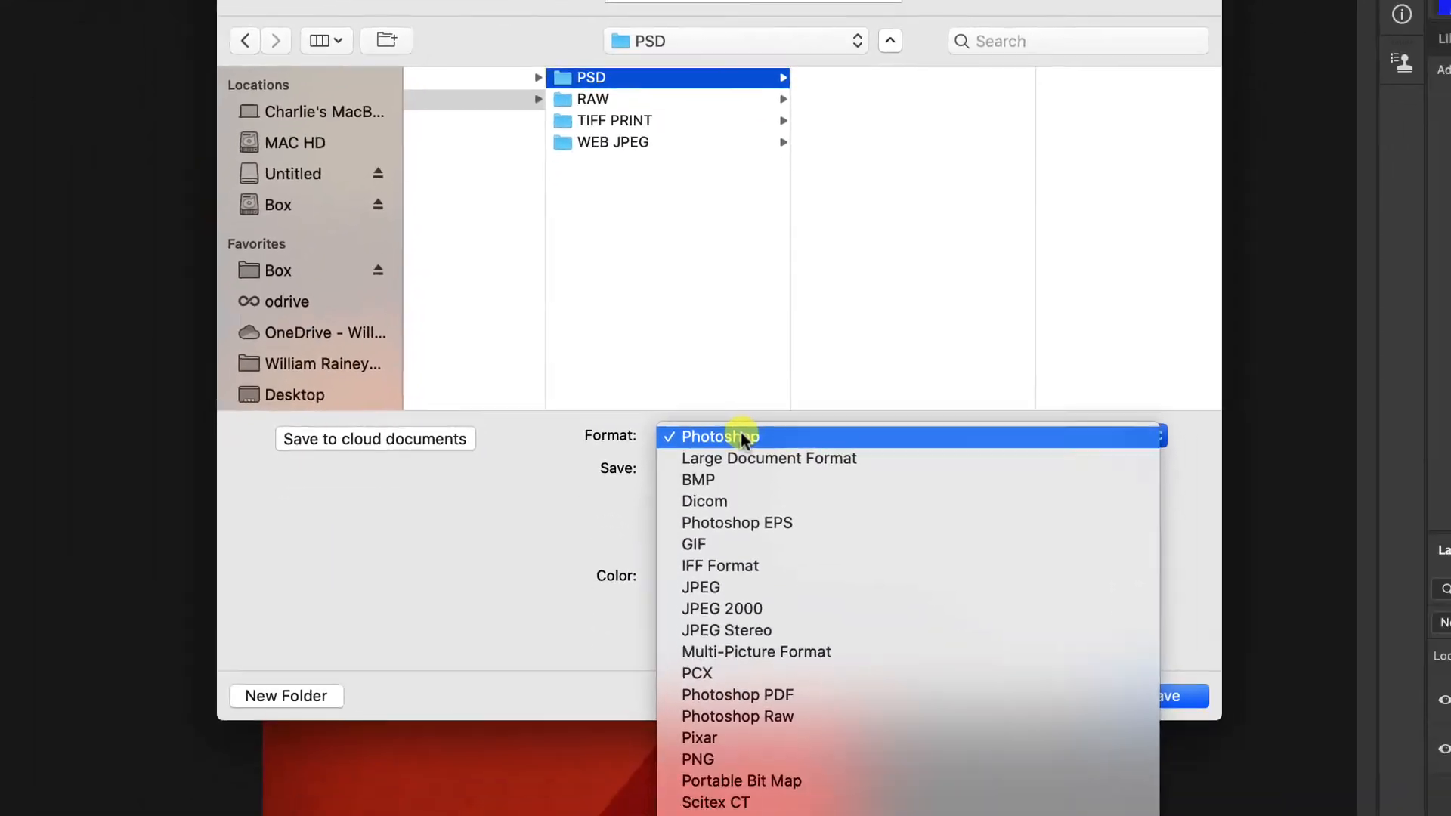
click(743, 438)
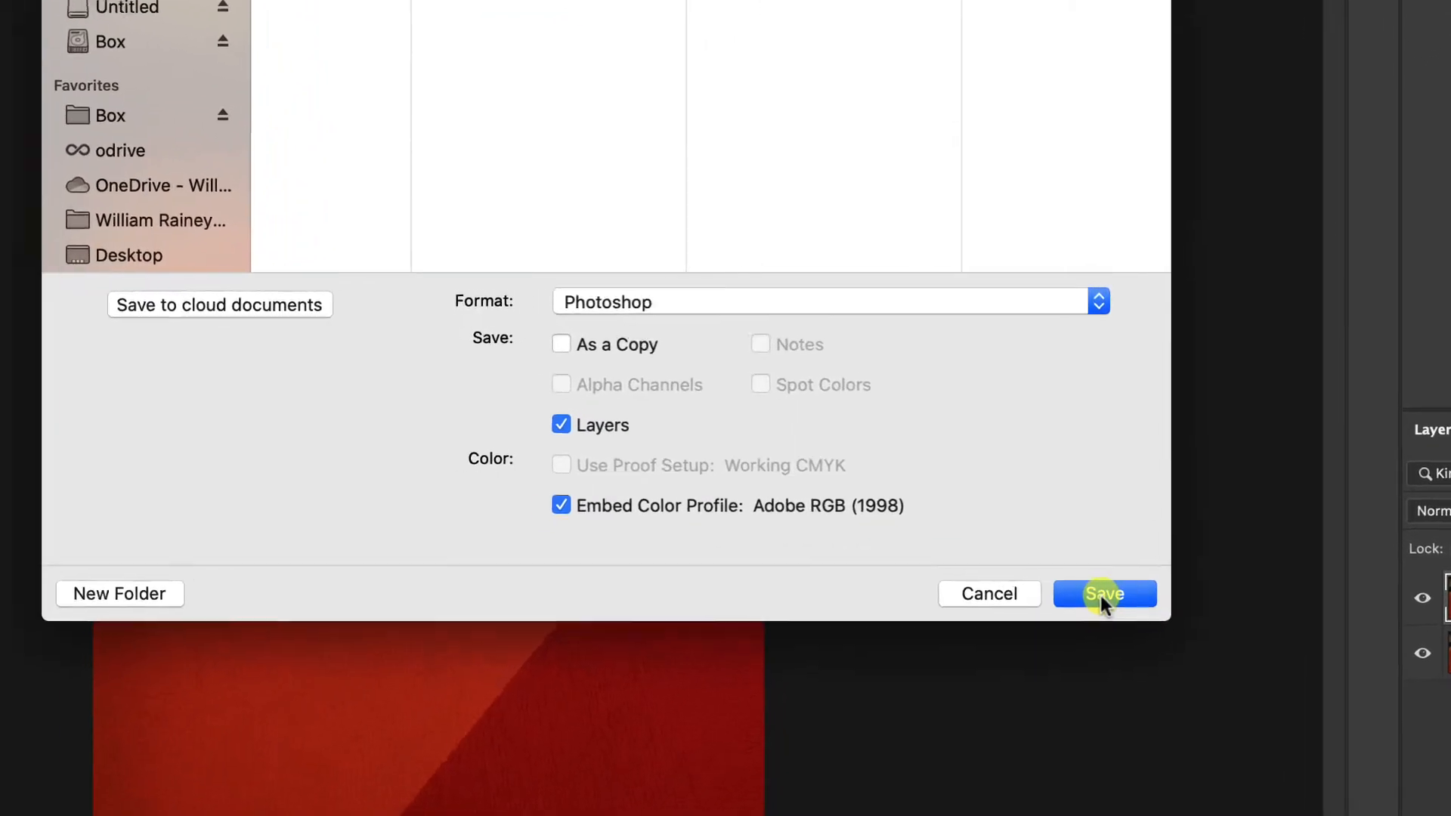
click(1100, 595)
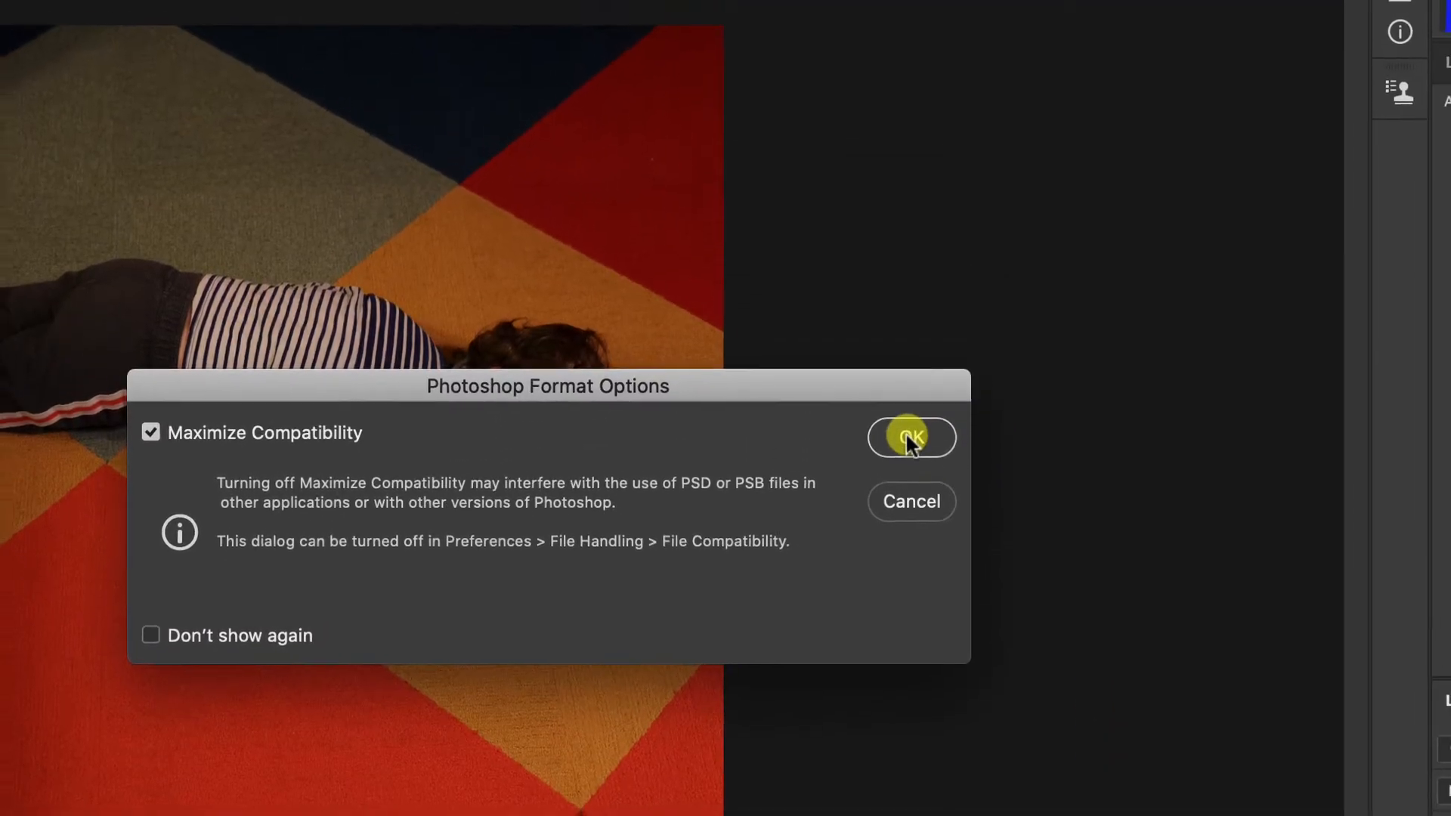
click(908, 438)
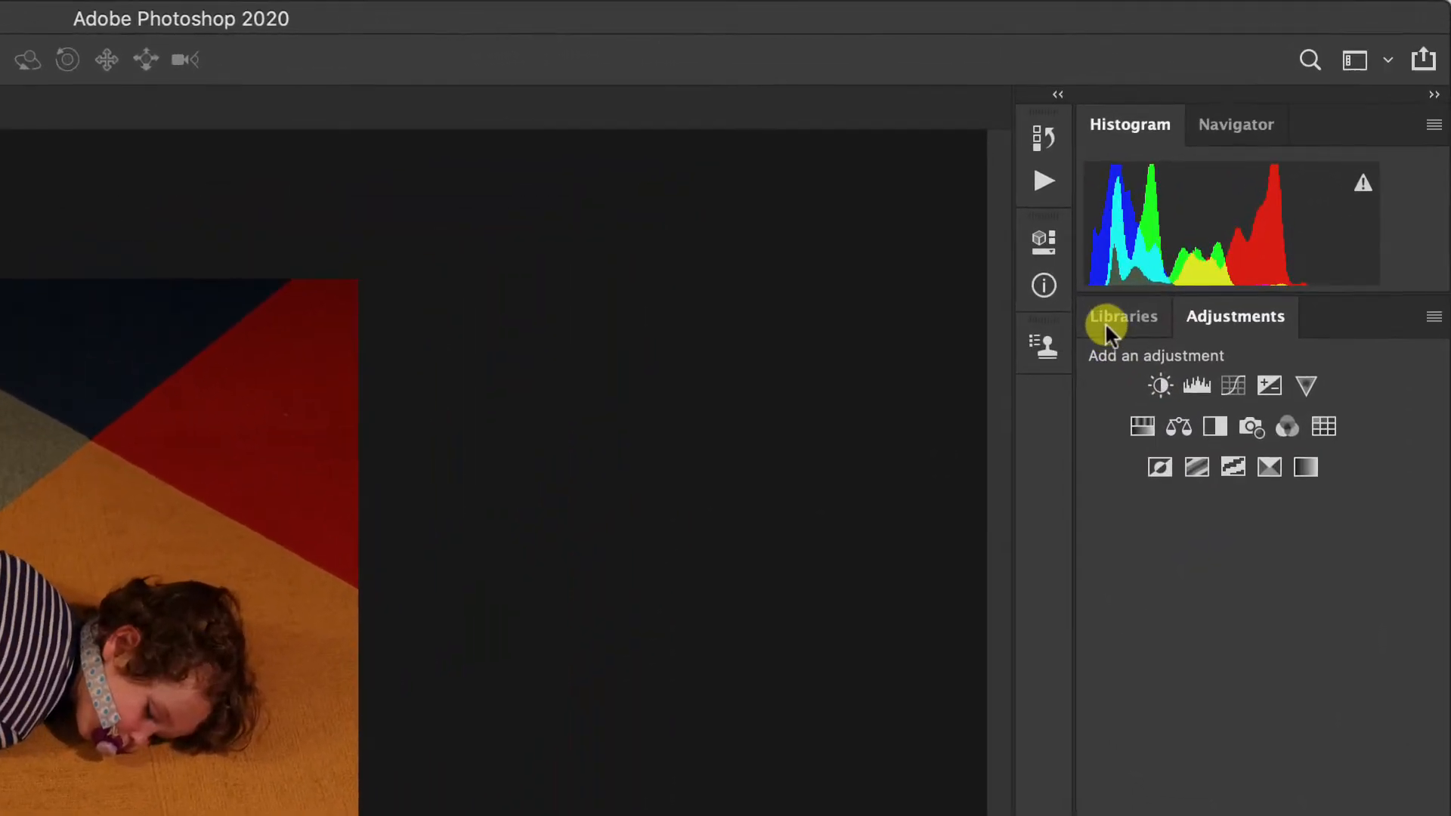
Look at the Libraries content, return to the adjustment choices and check that the Adjustments display is enabled.
click(1200, 166)
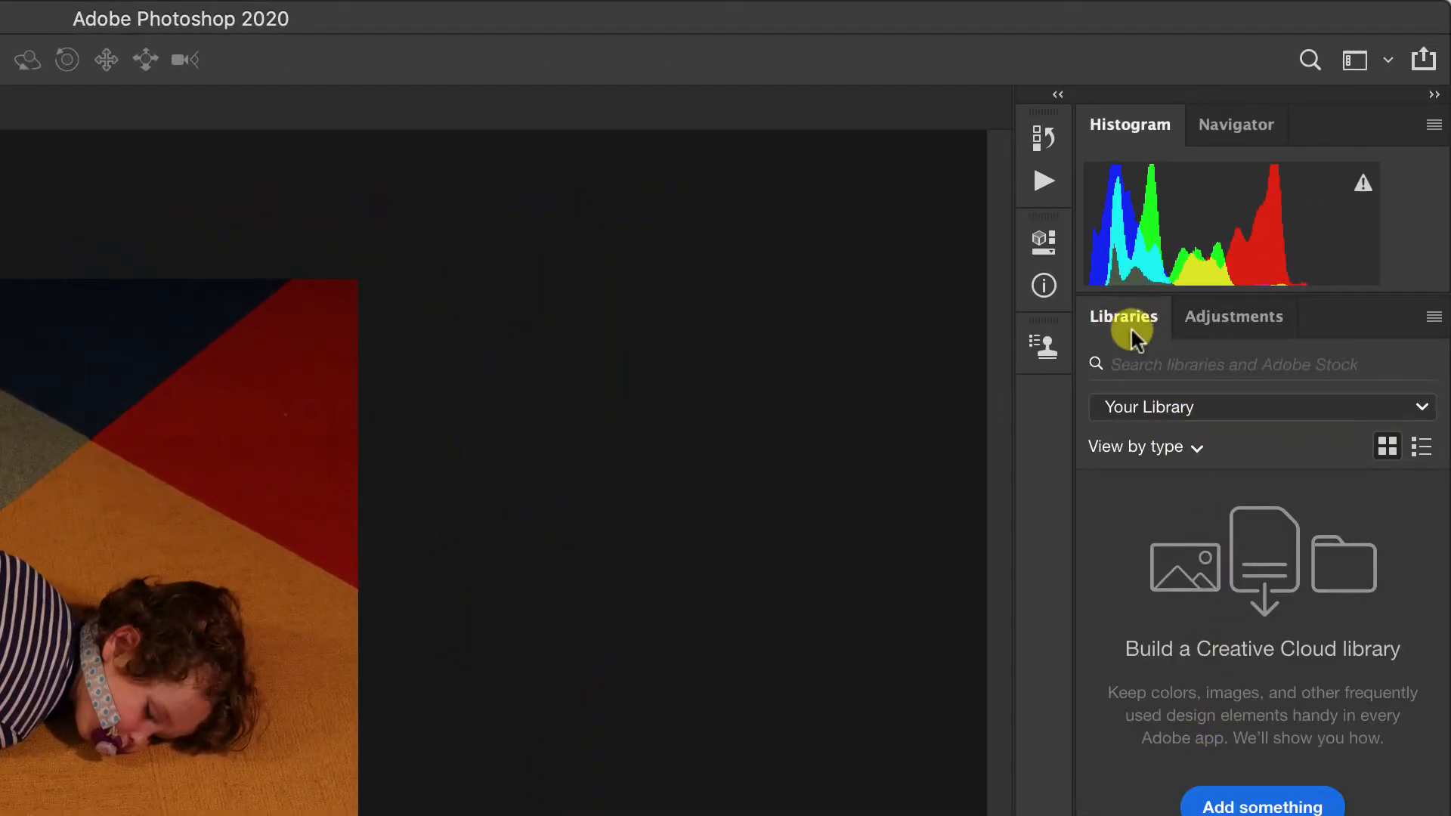
click(1231, 322)
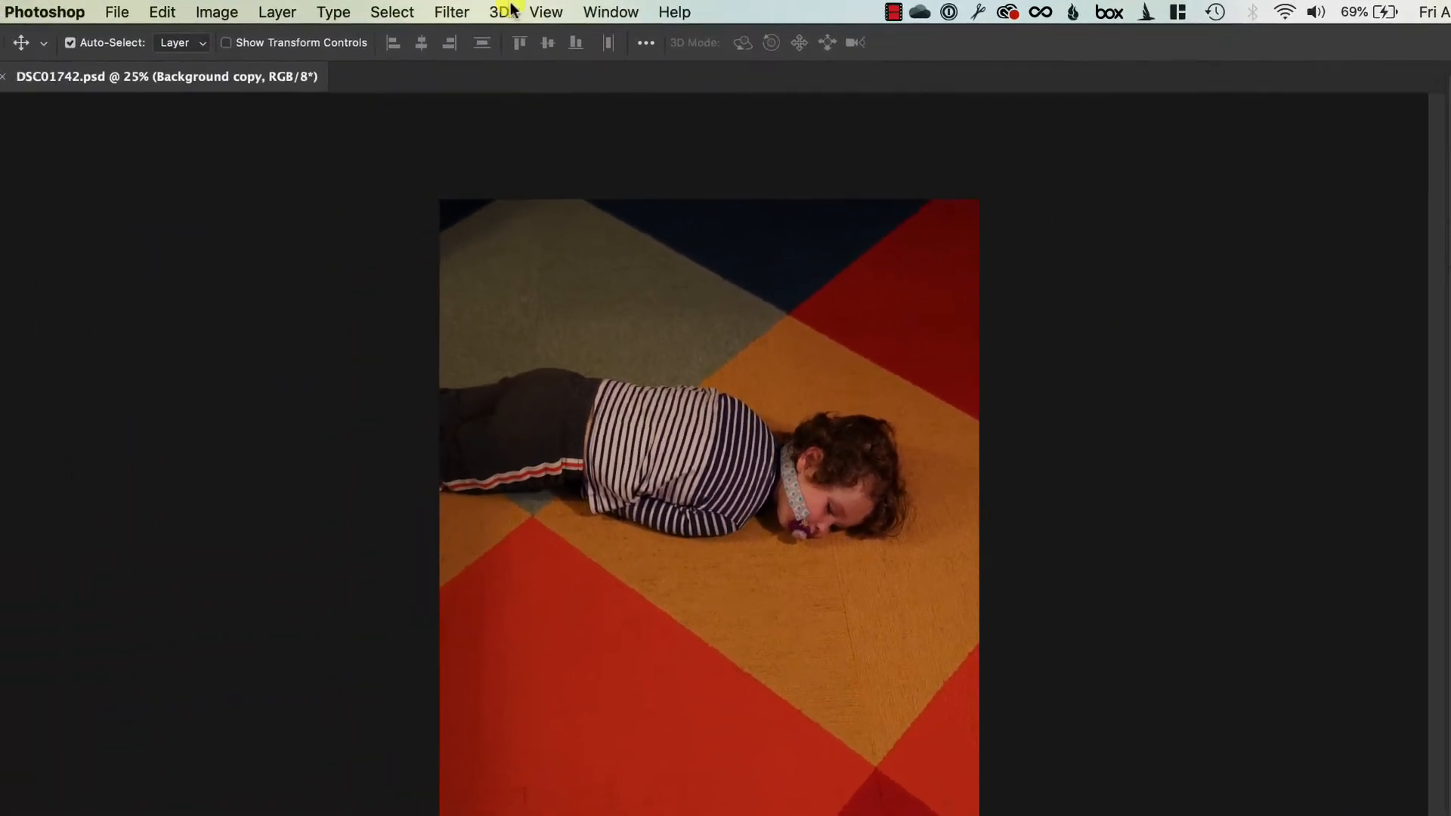
click(663, 9)
mouse_move(696, 7)
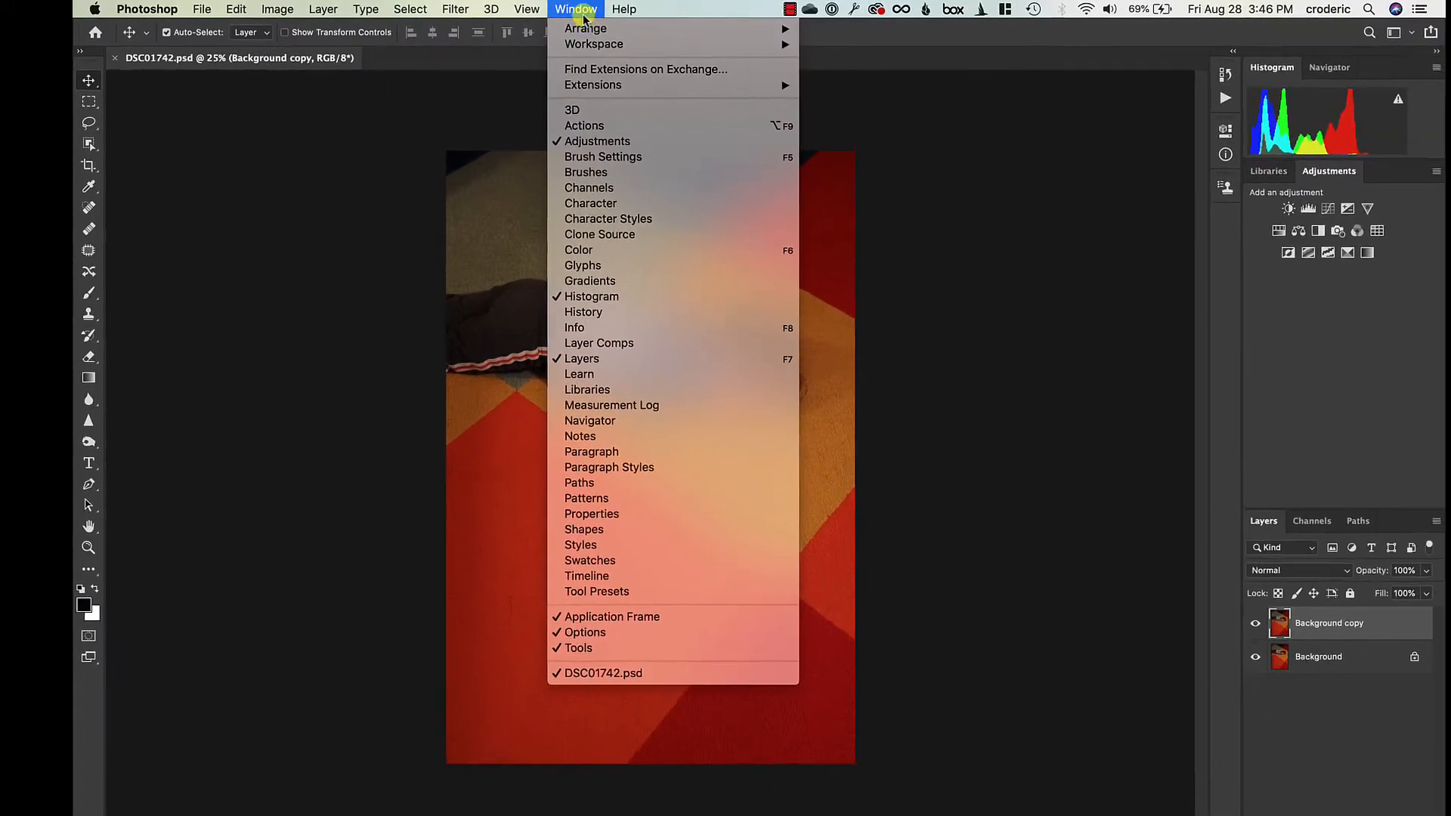
click(744, 184)
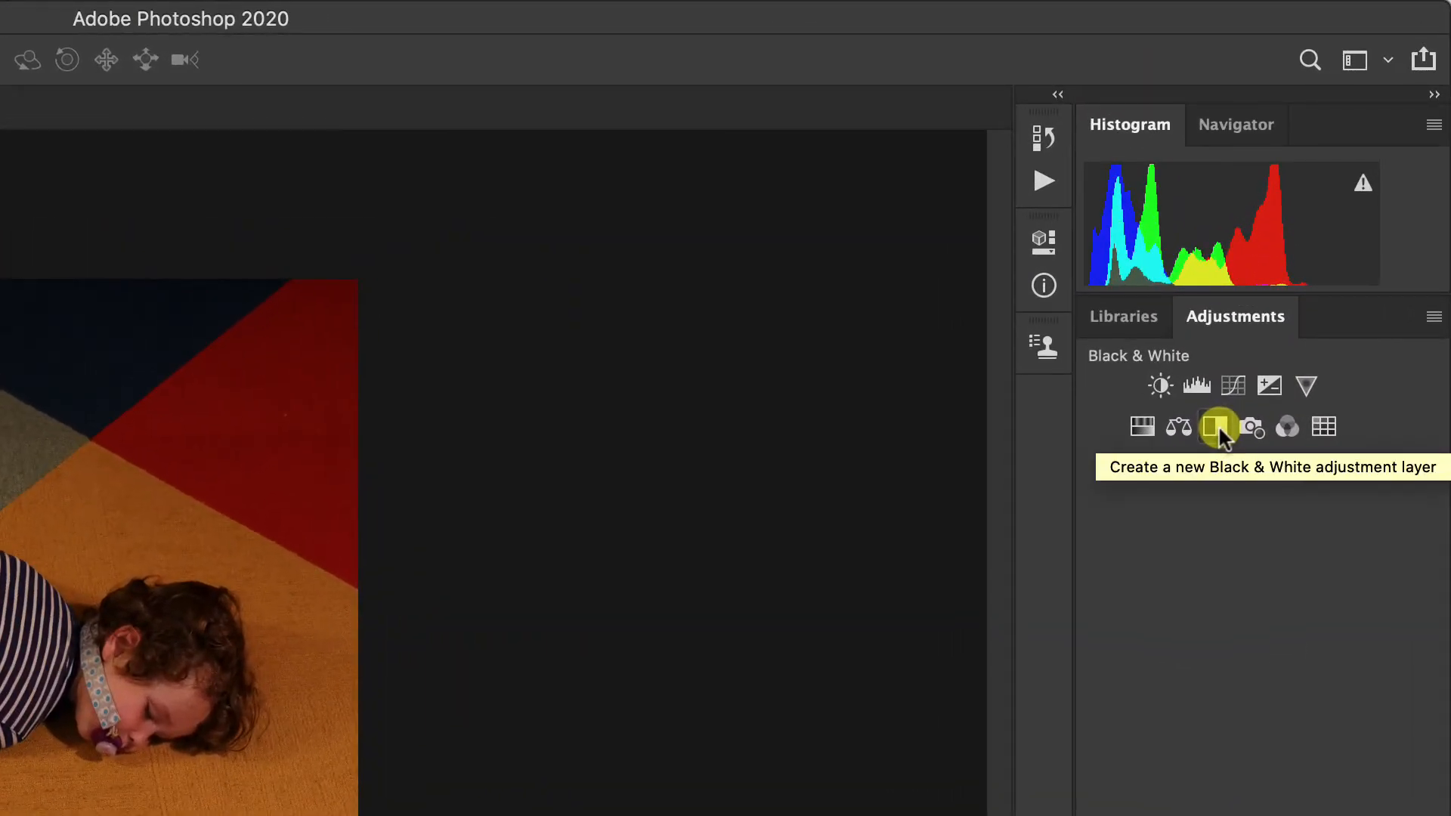
Add a Black & White adjustment layer above Background copy and toggle its visibility to compare it with the color image.
click(1217, 424)
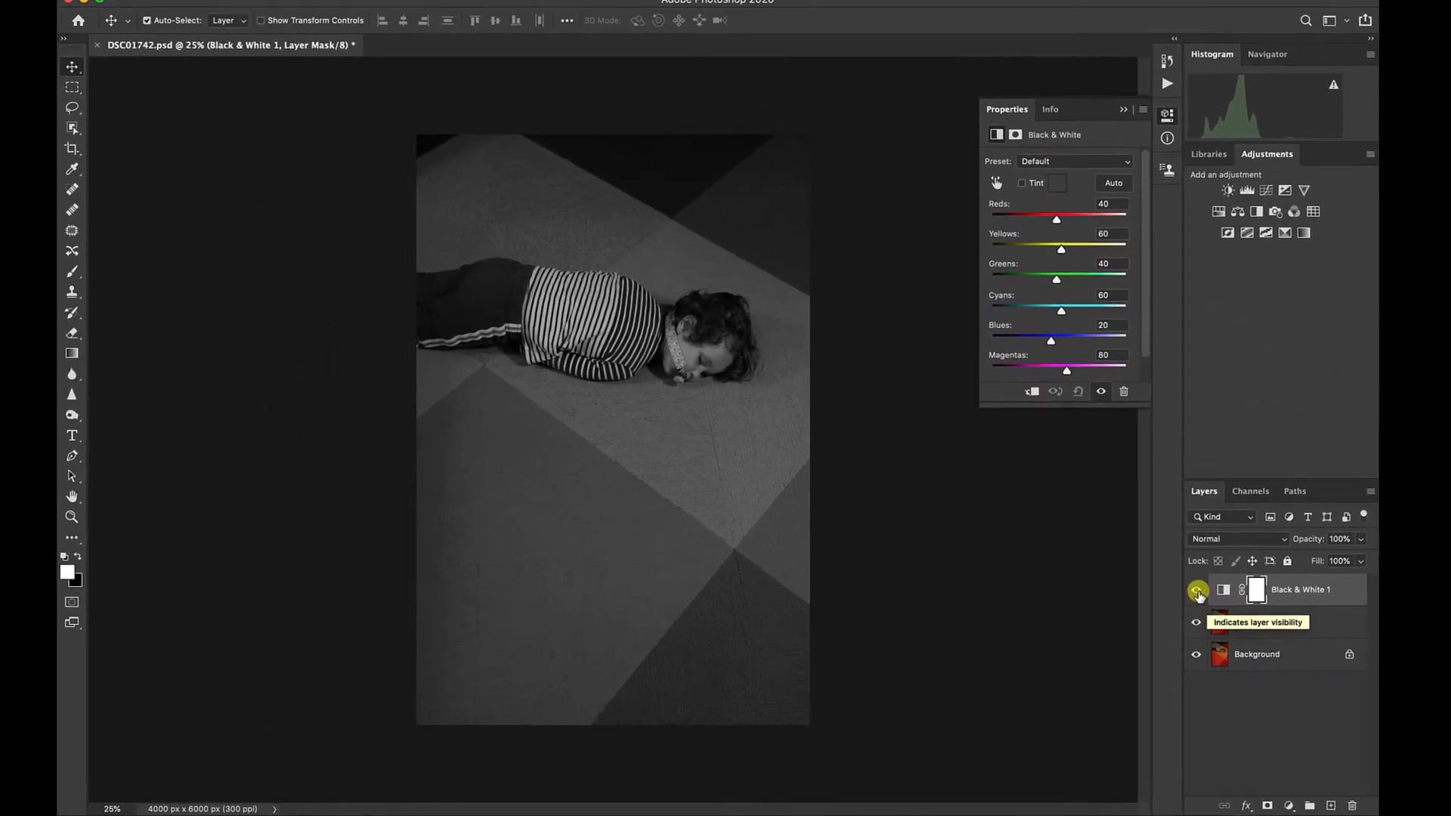
click(1099, 383)
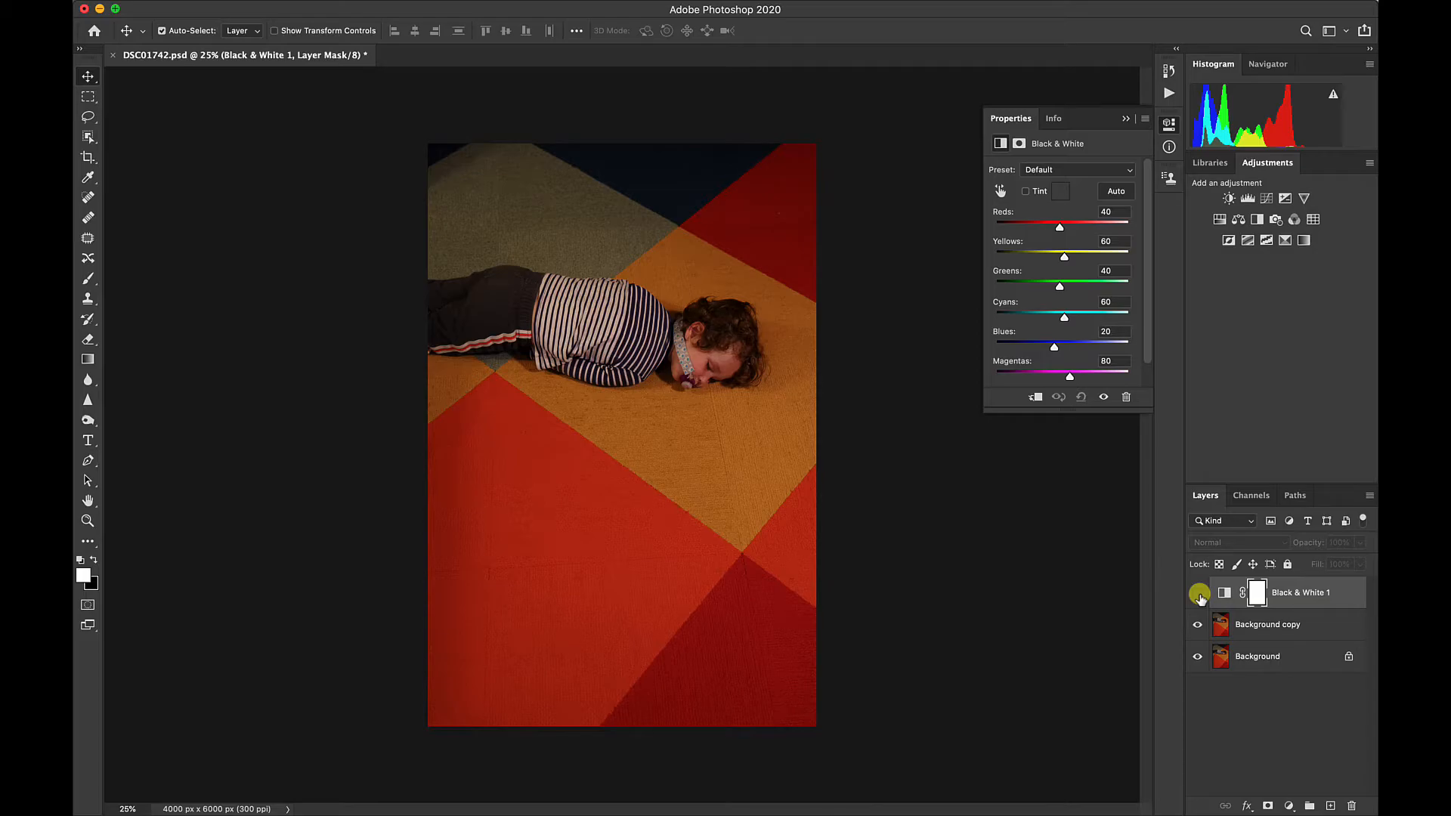
click(1199, 593)
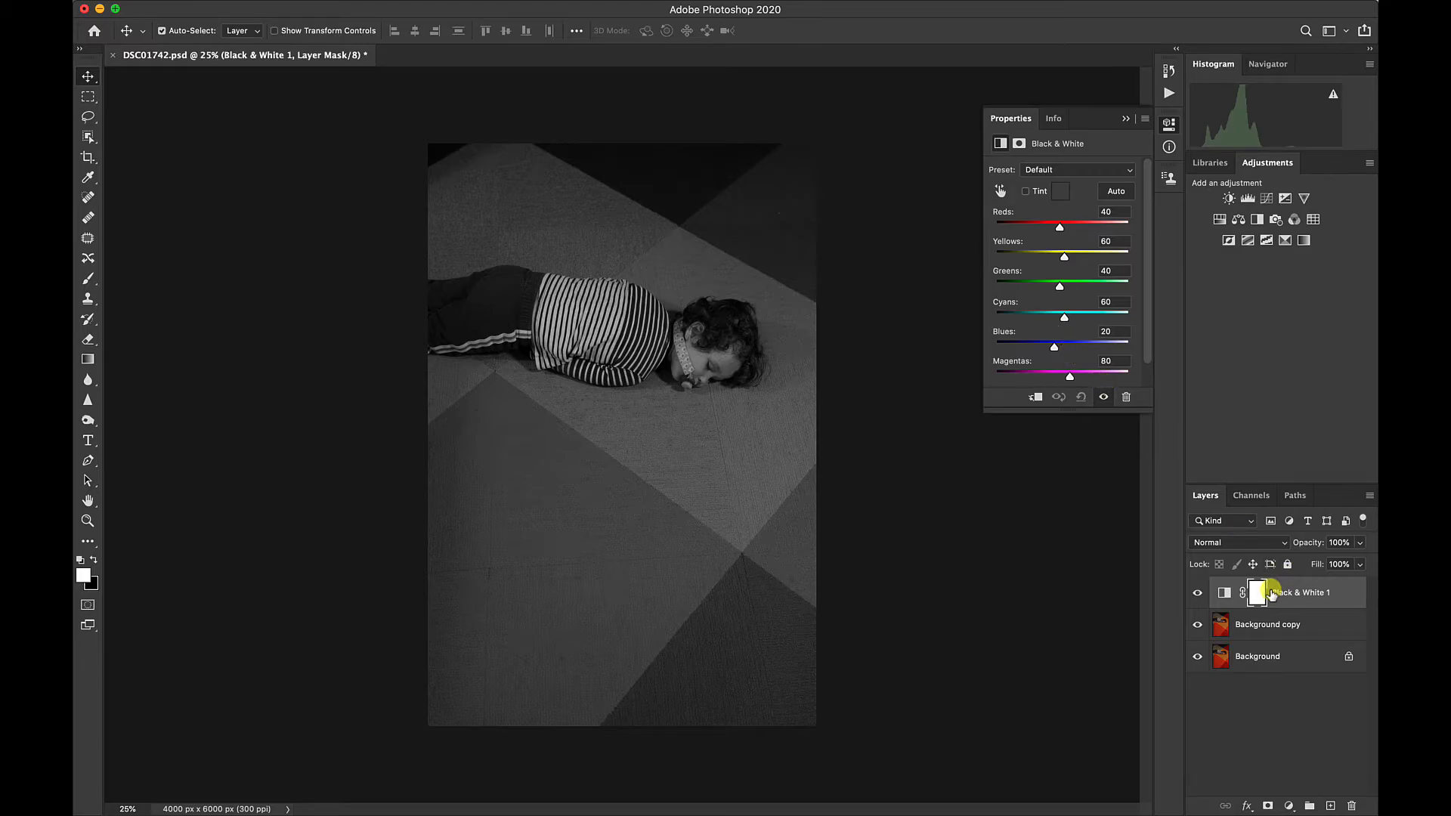
Try the Lighter, Red Filter, Maximum White, Maximum Black and Yellow Filter presets on the Black & White adjustment layer.
click(1046, 170)
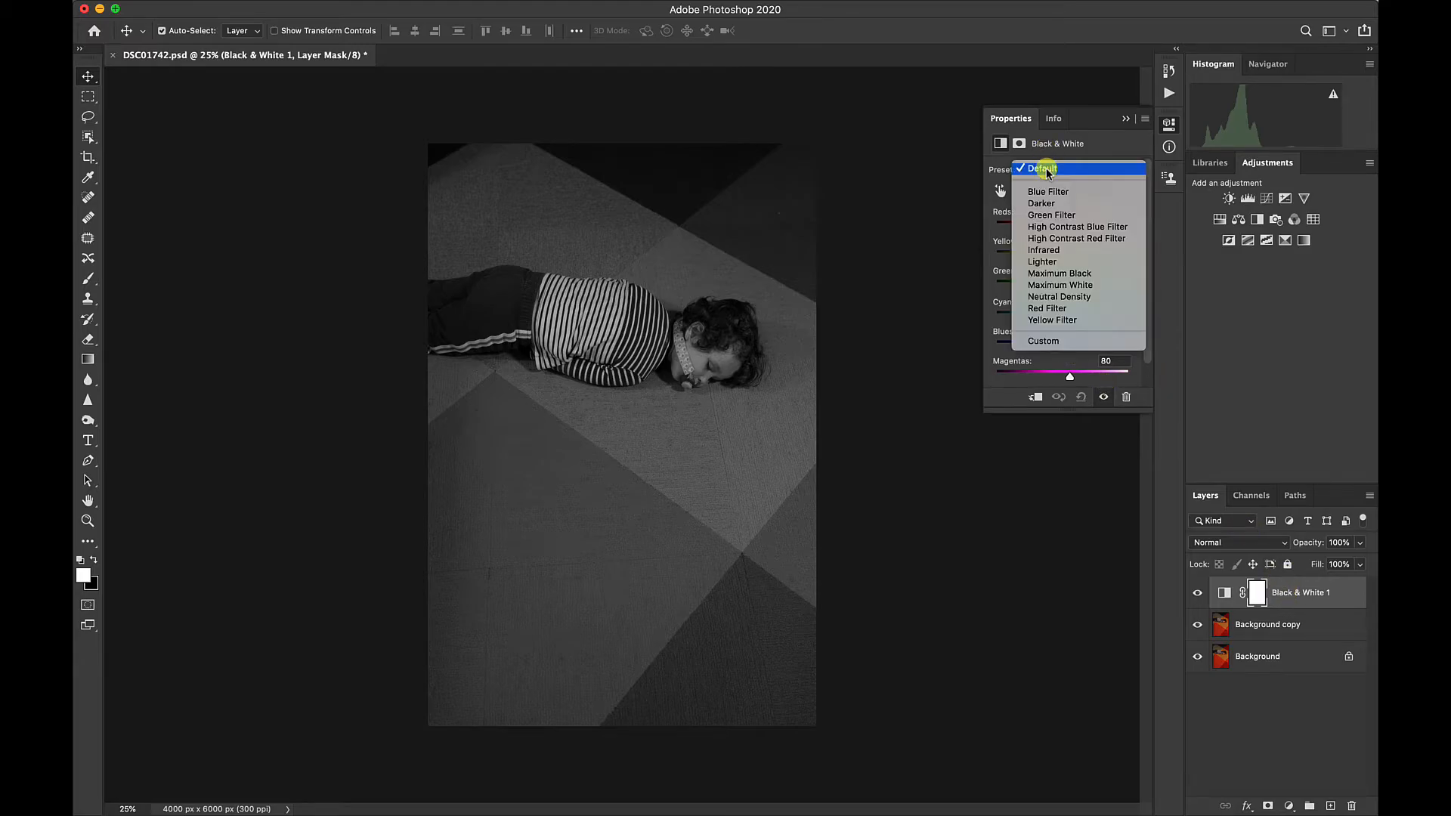
click(1045, 262)
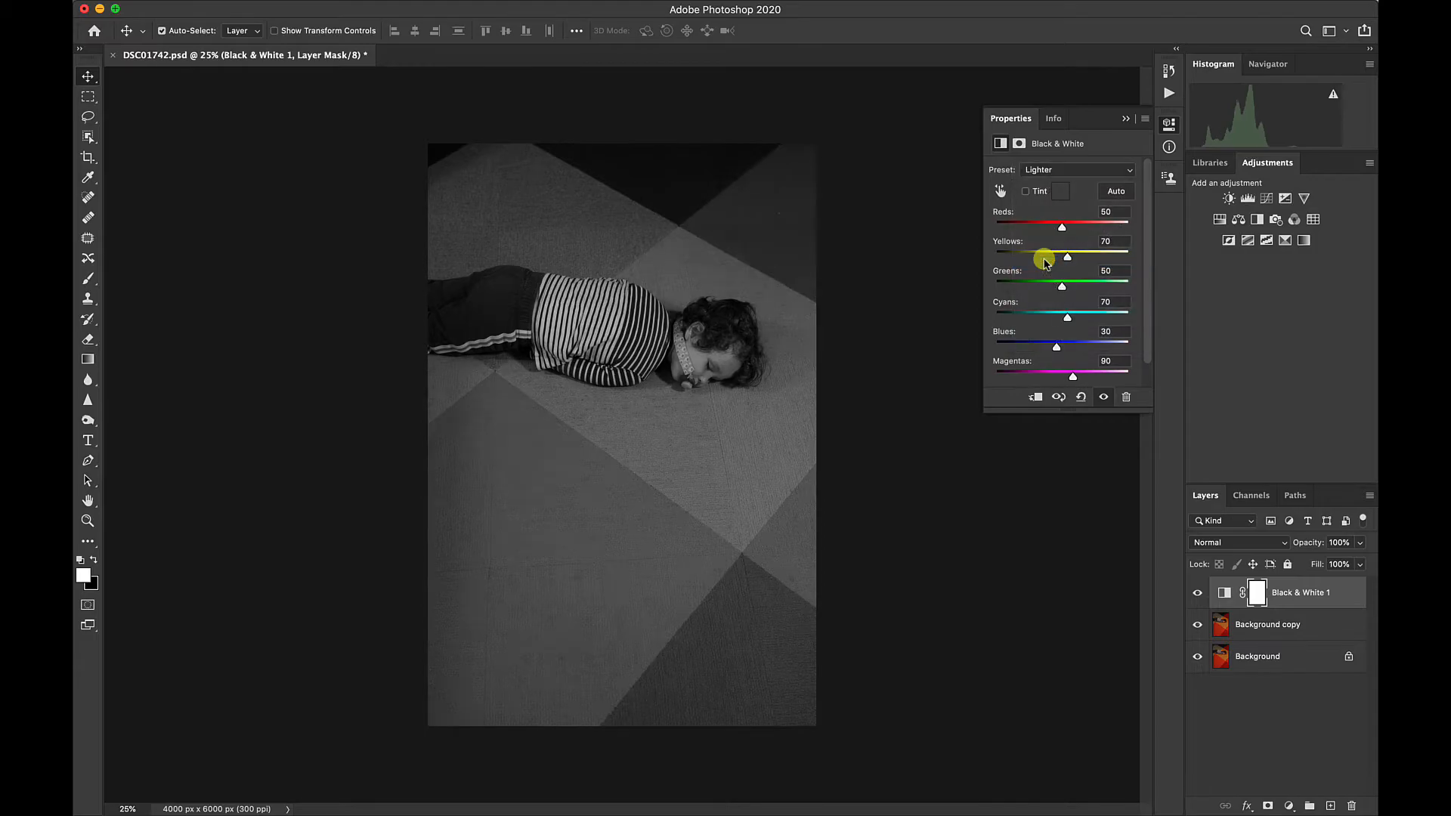
click(1048, 171)
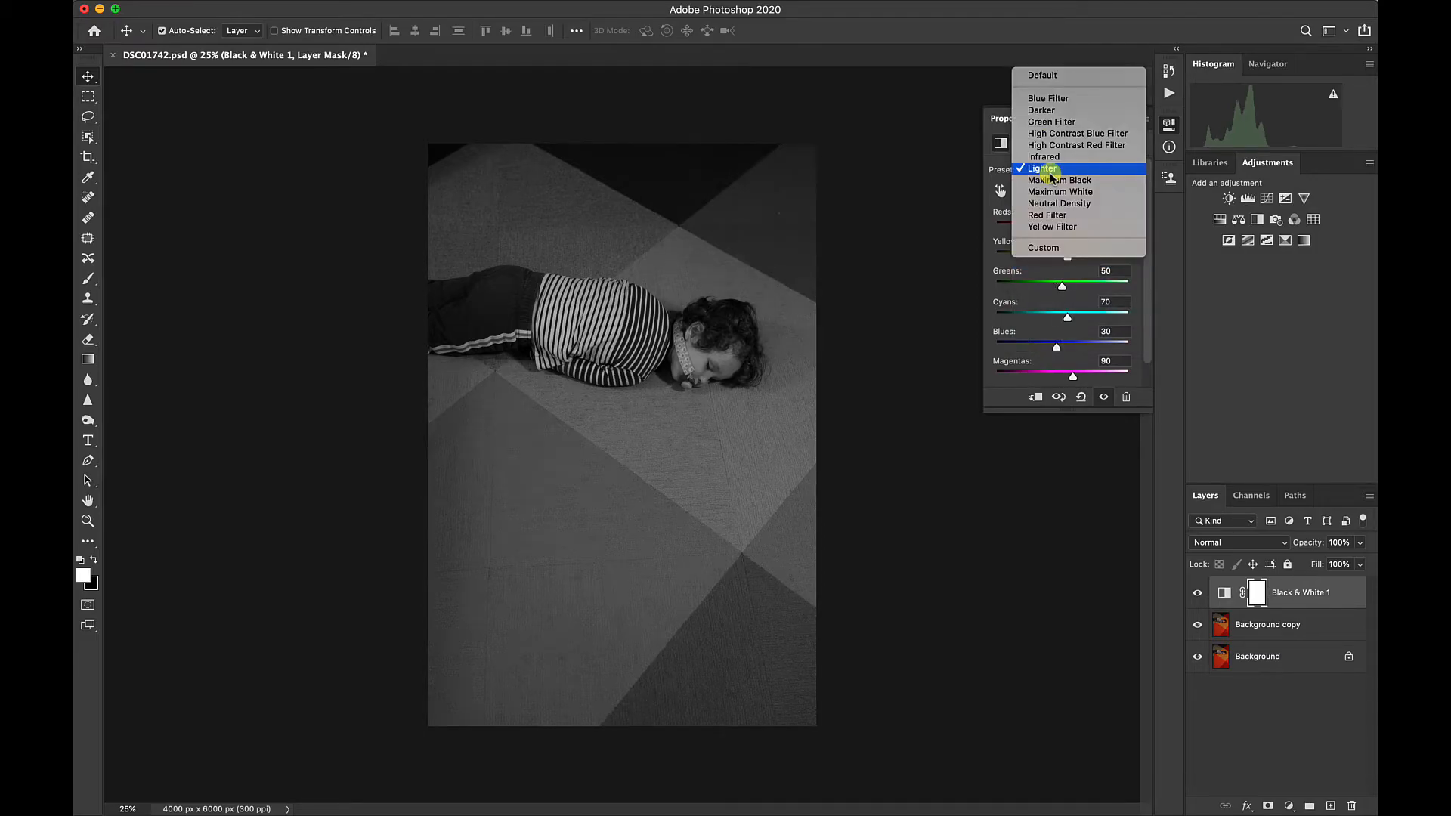
click(1047, 215)
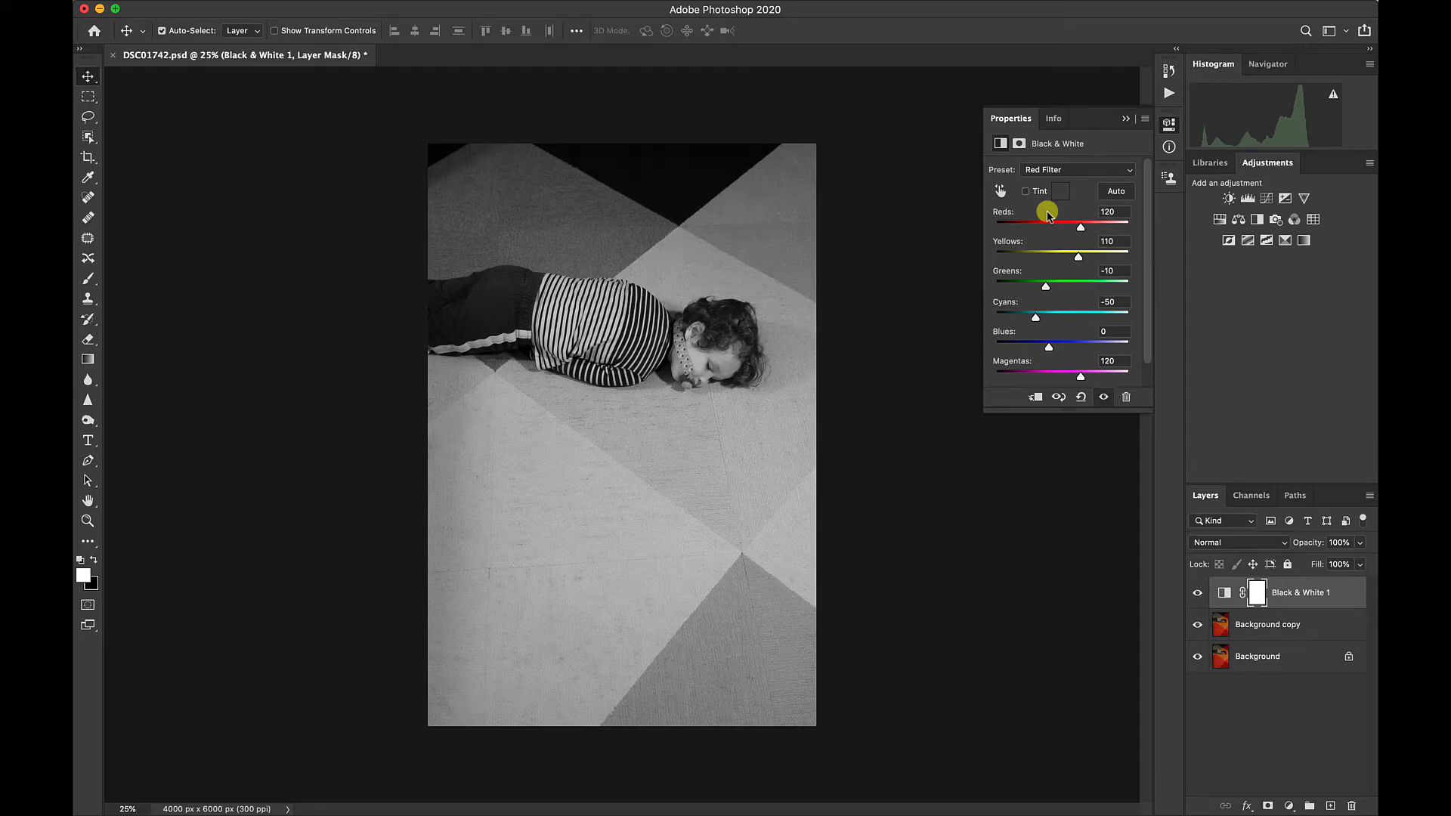
click(1047, 168)
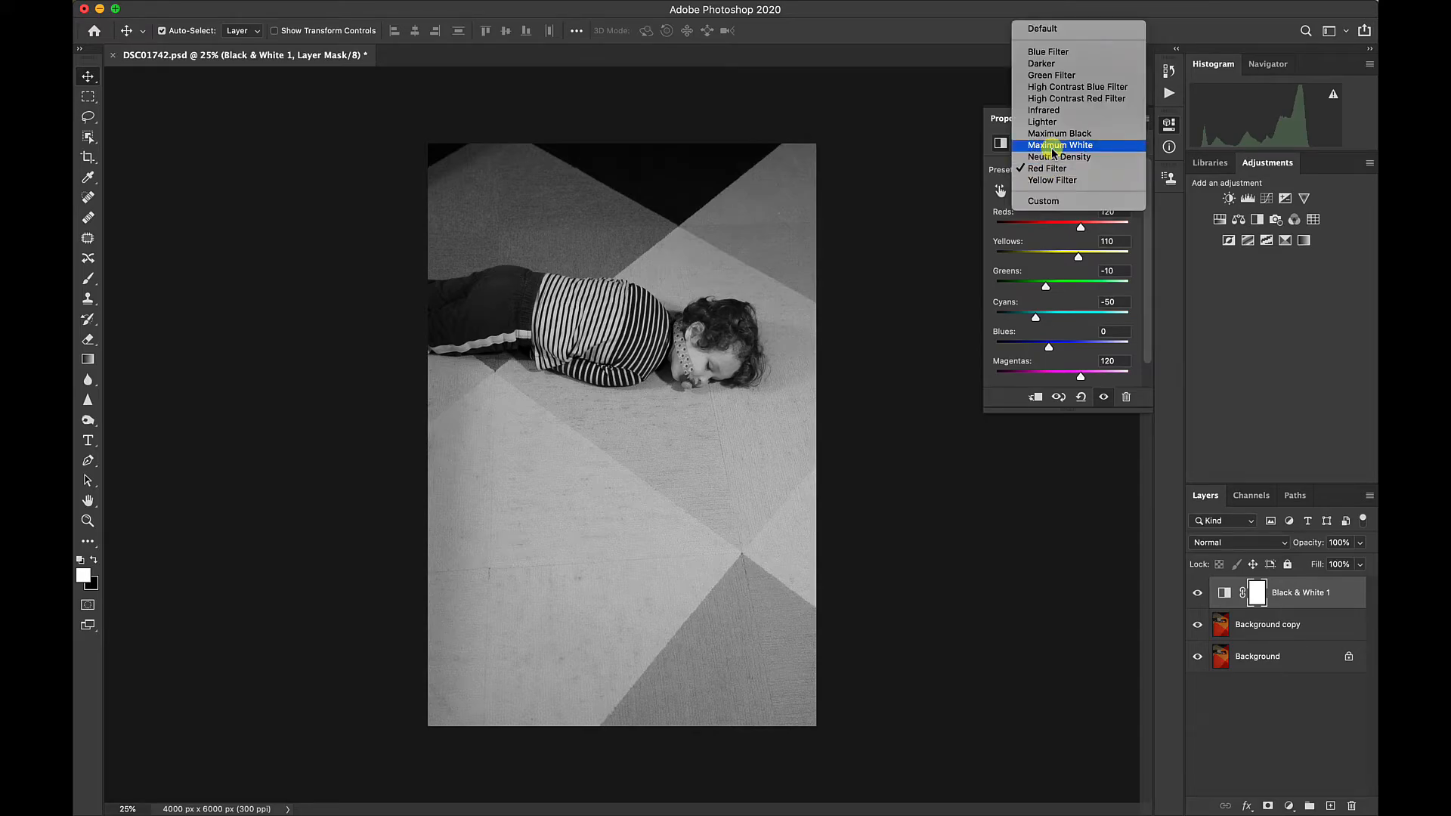
click(1052, 146)
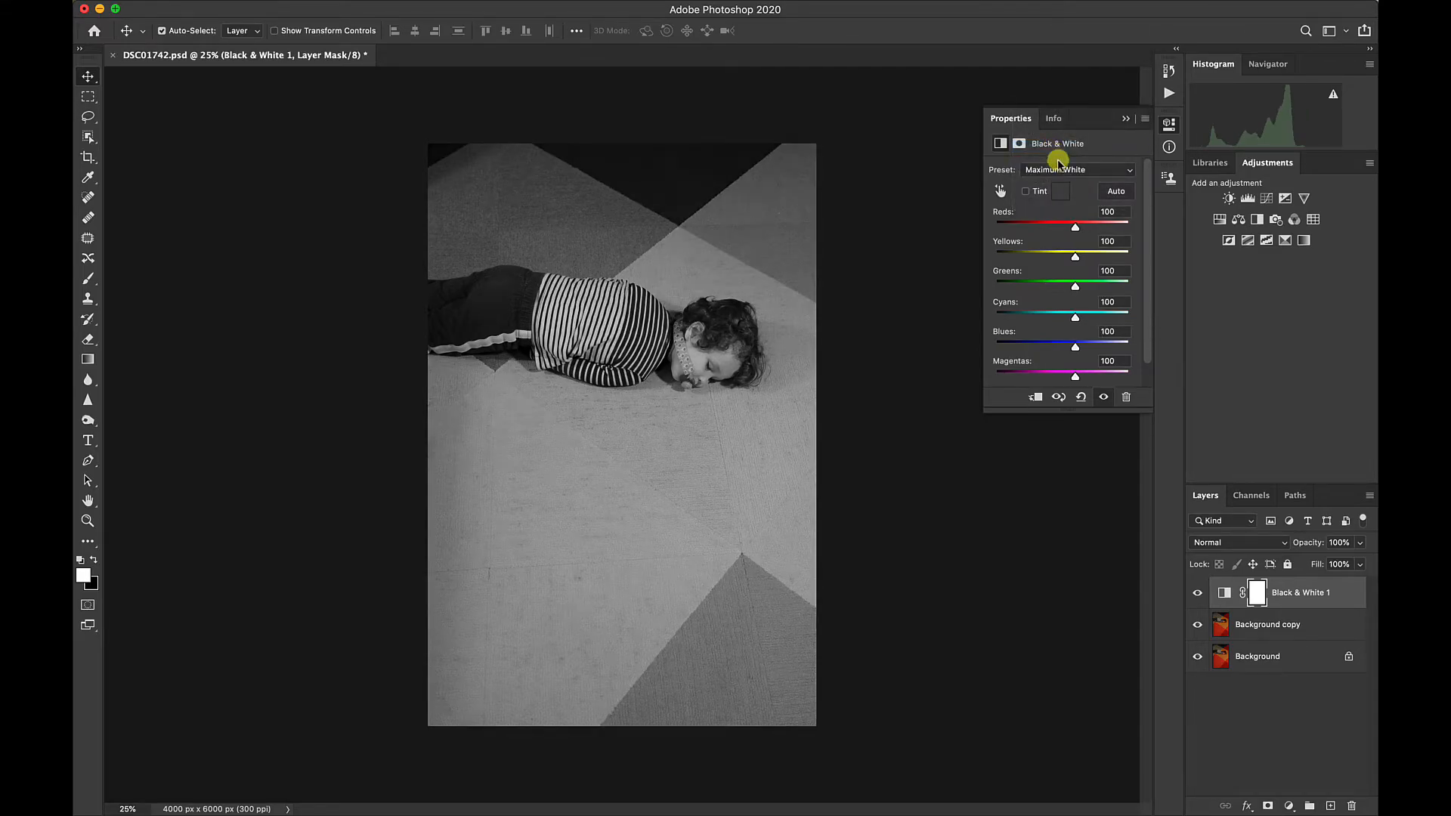
click(1061, 168)
click(1058, 157)
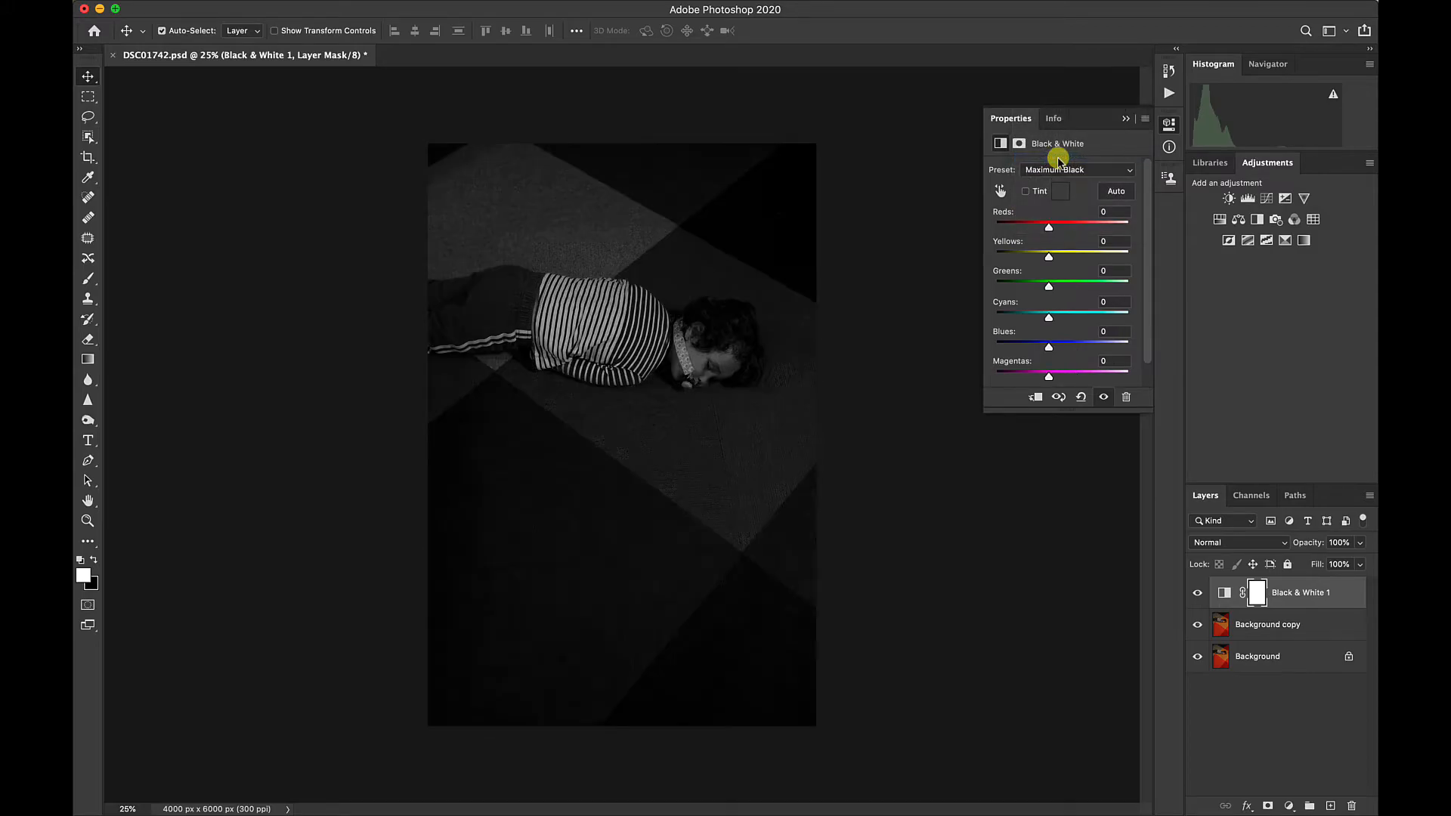
click(1057, 176)
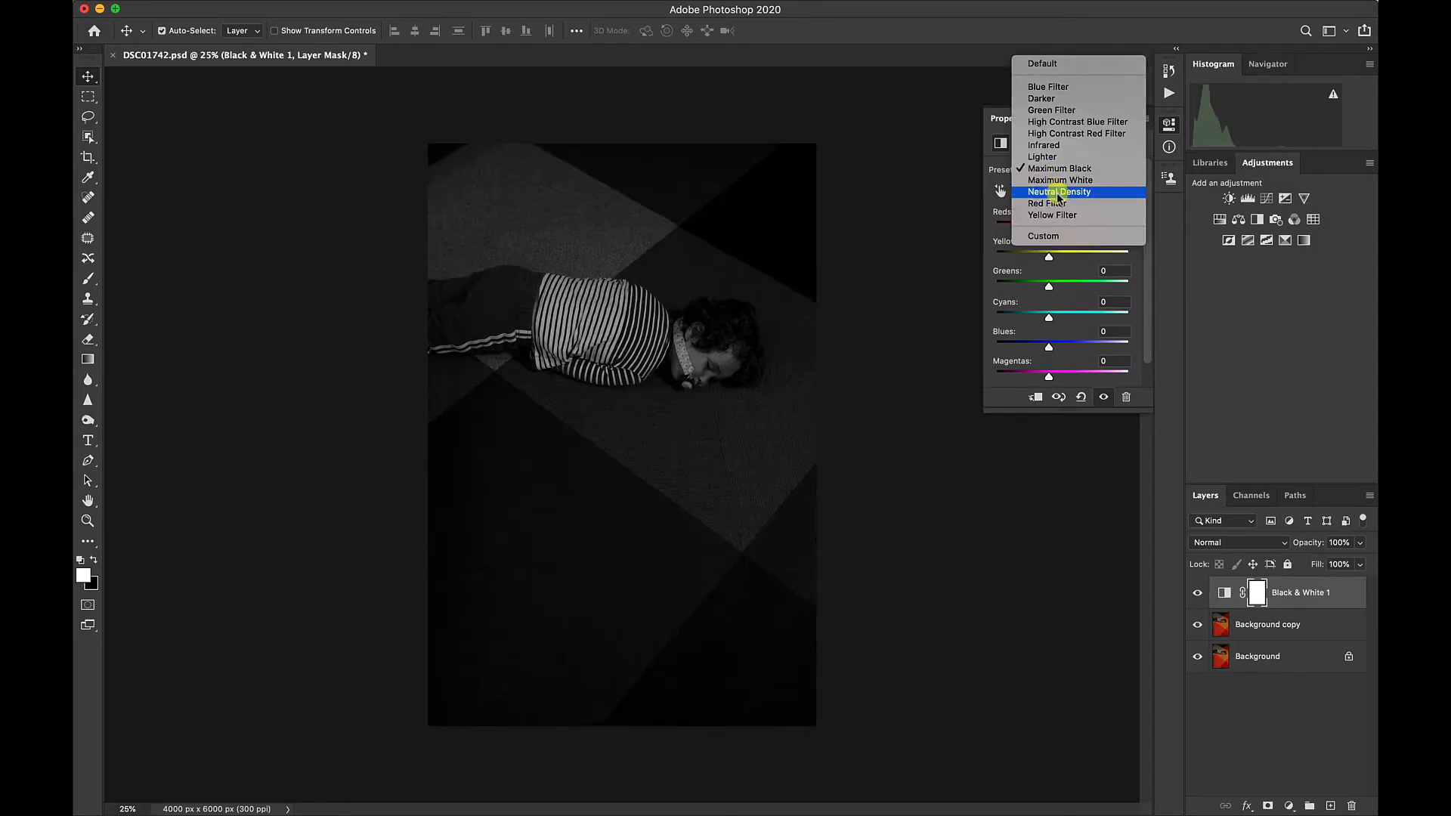
click(1056, 214)
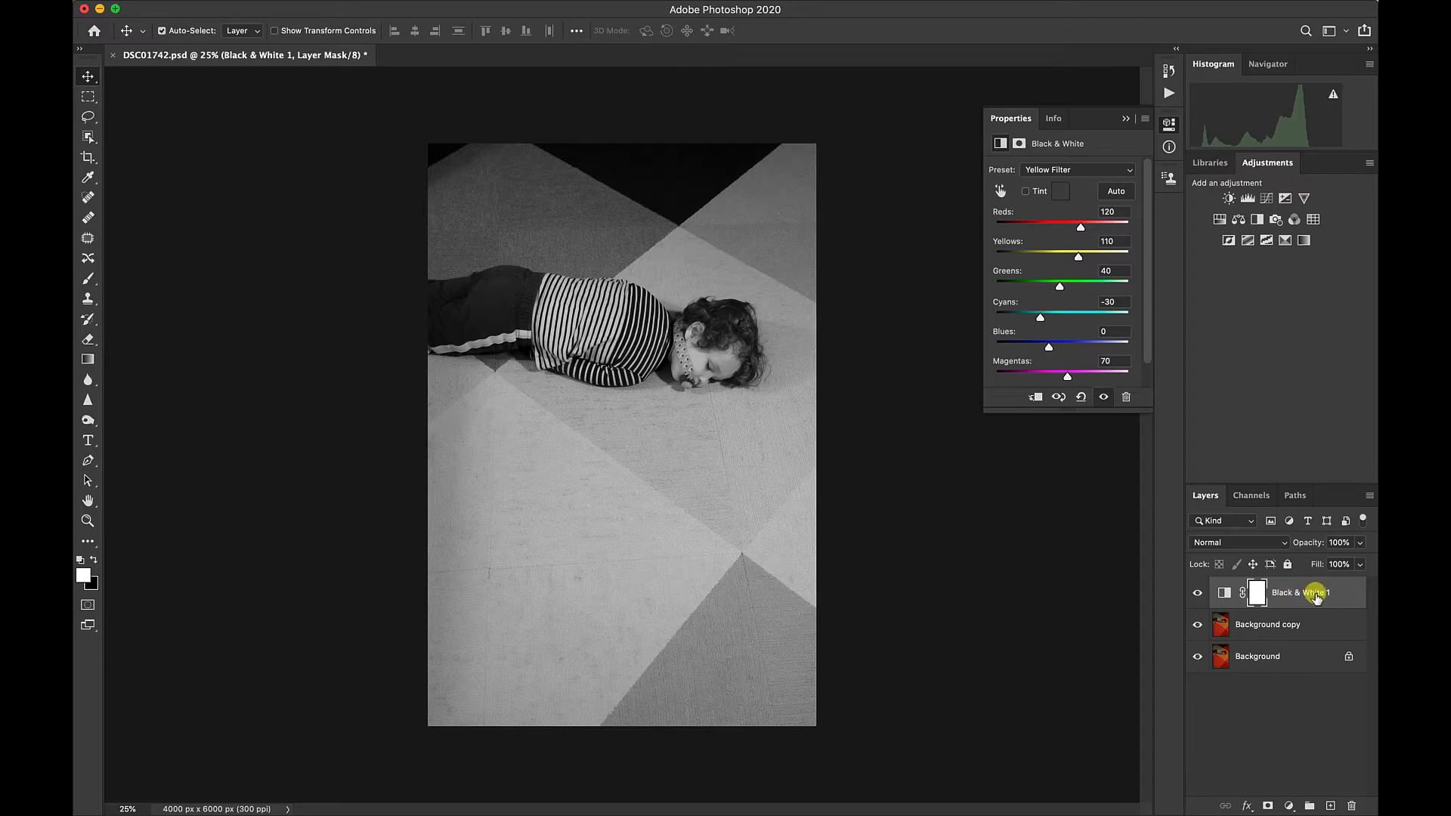
Try the Darker and Blue Filter presets on the Black & White adjustment layer.
click(1044, 171)
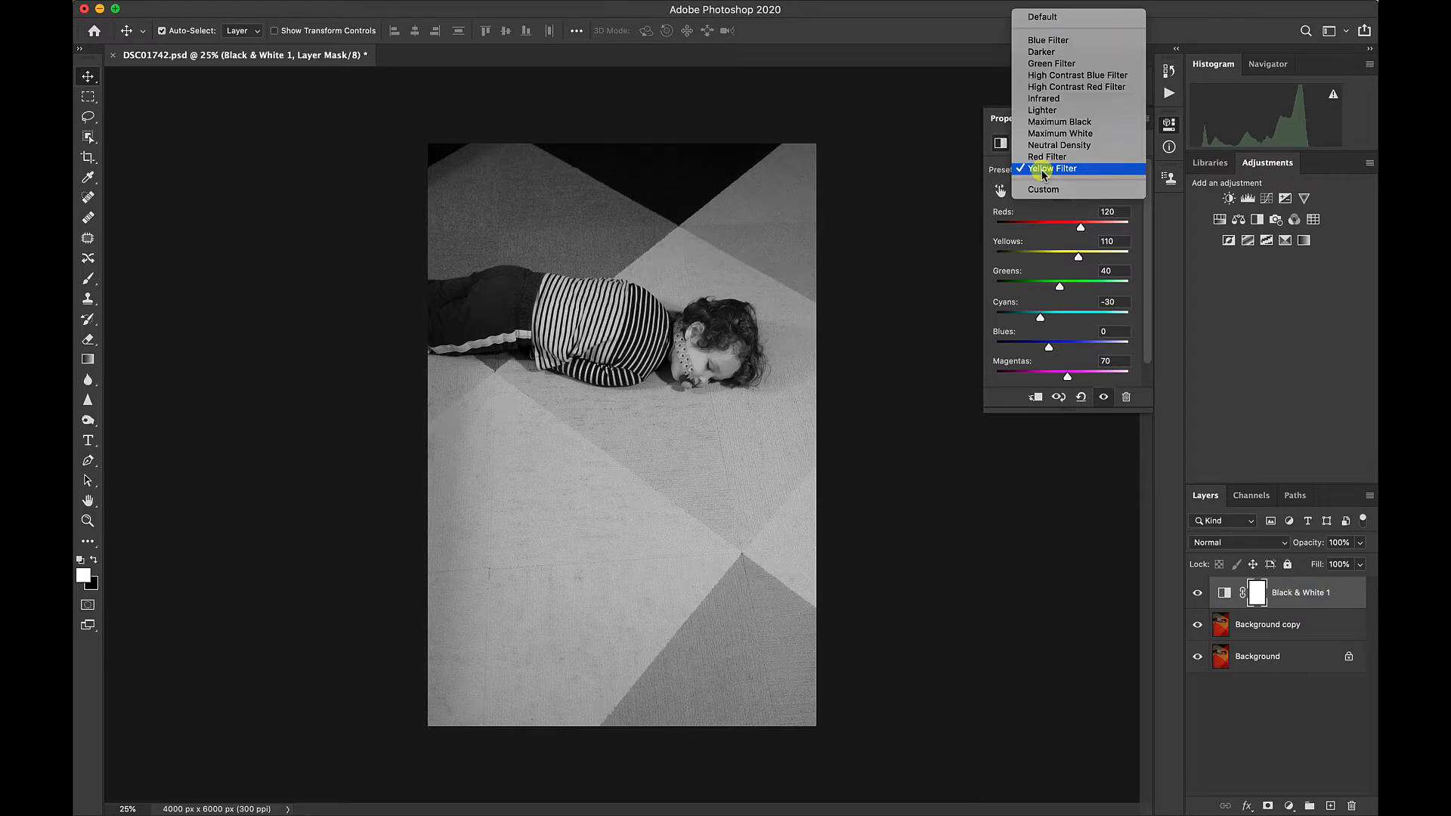
click(1032, 53)
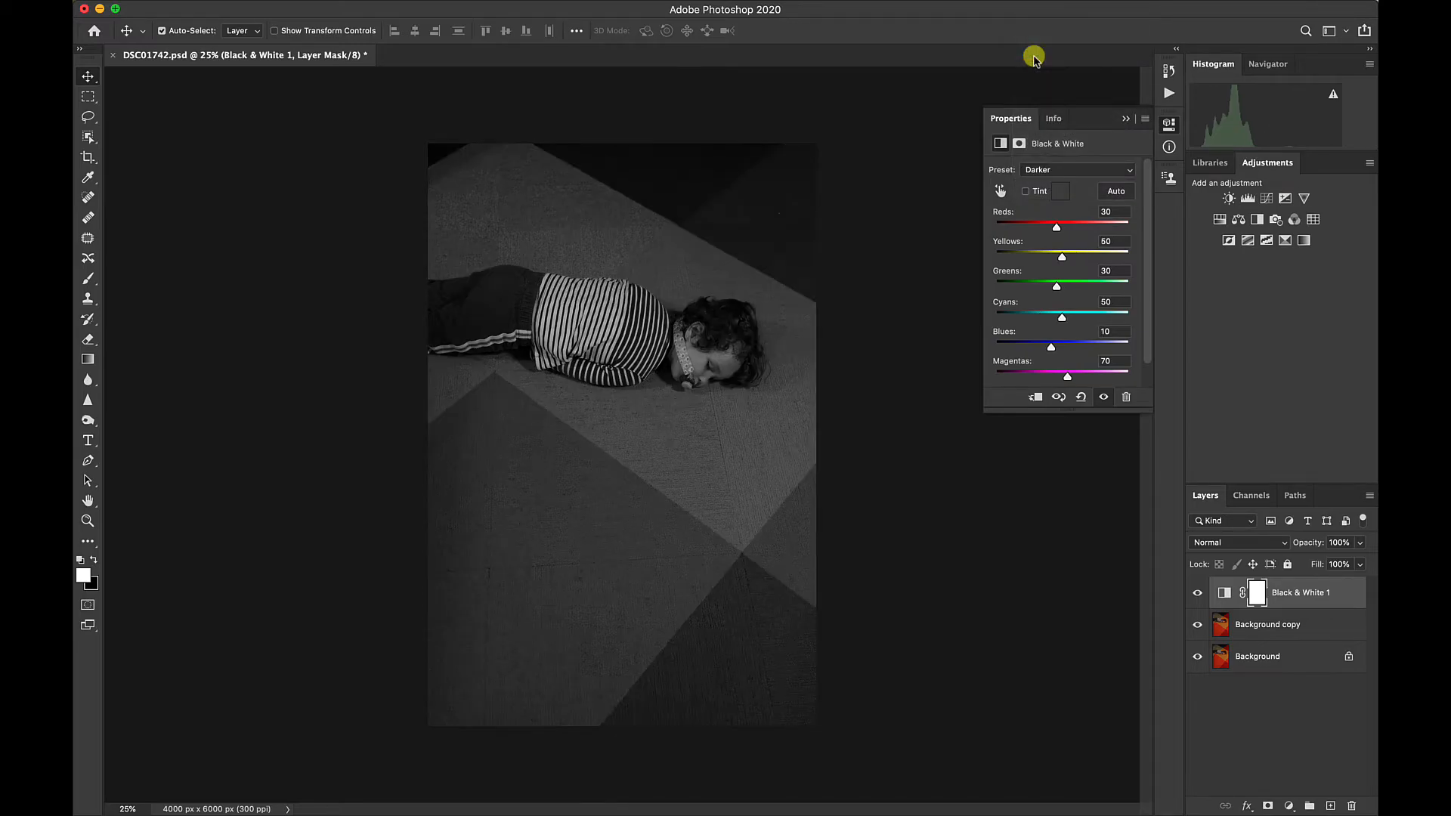
click(1064, 171)
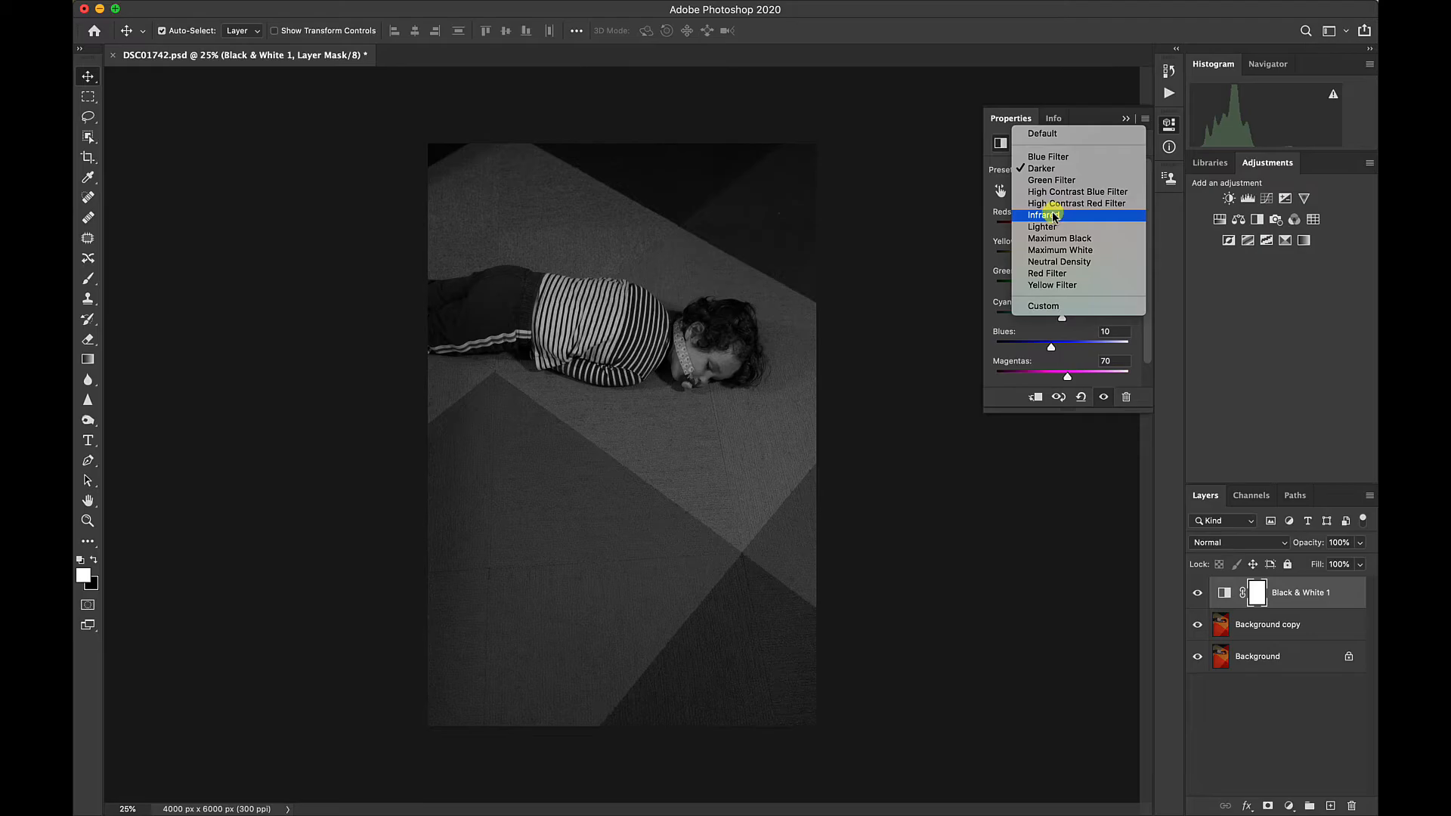
click(1041, 156)
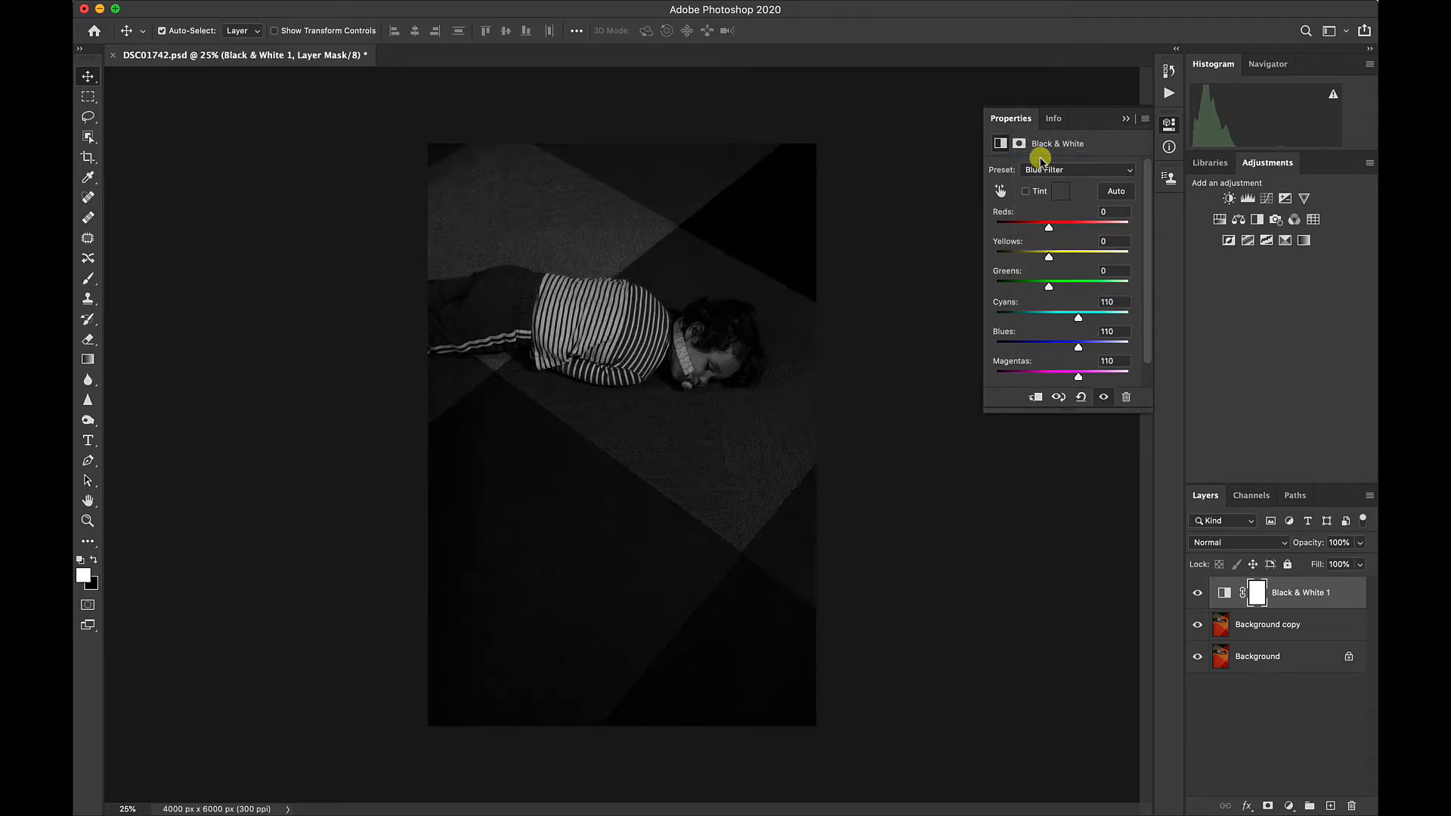
Apply the Red Filter preset to the Black & White adjustment layer and collapse its properties.
click(1049, 167)
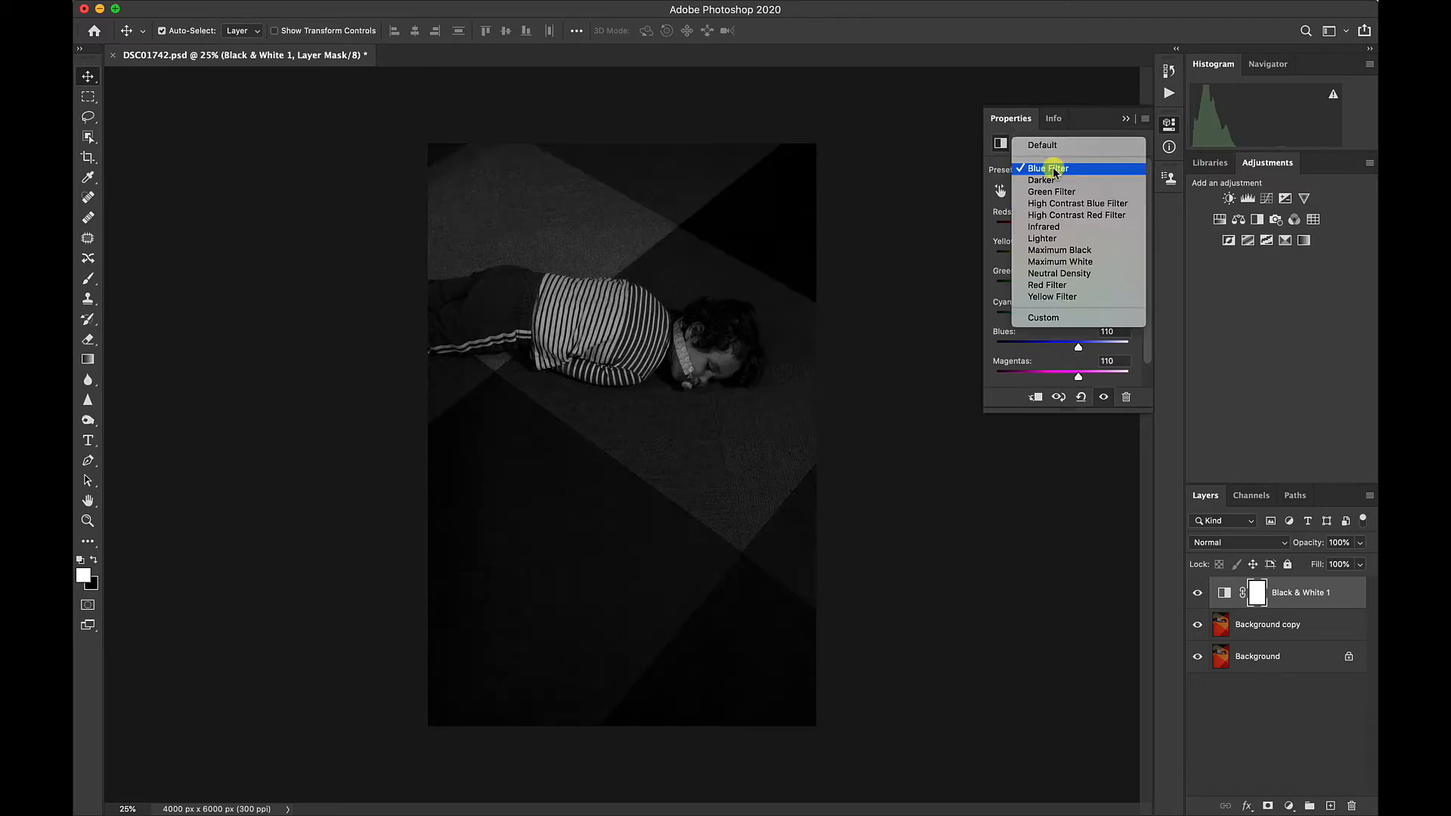
click(1062, 285)
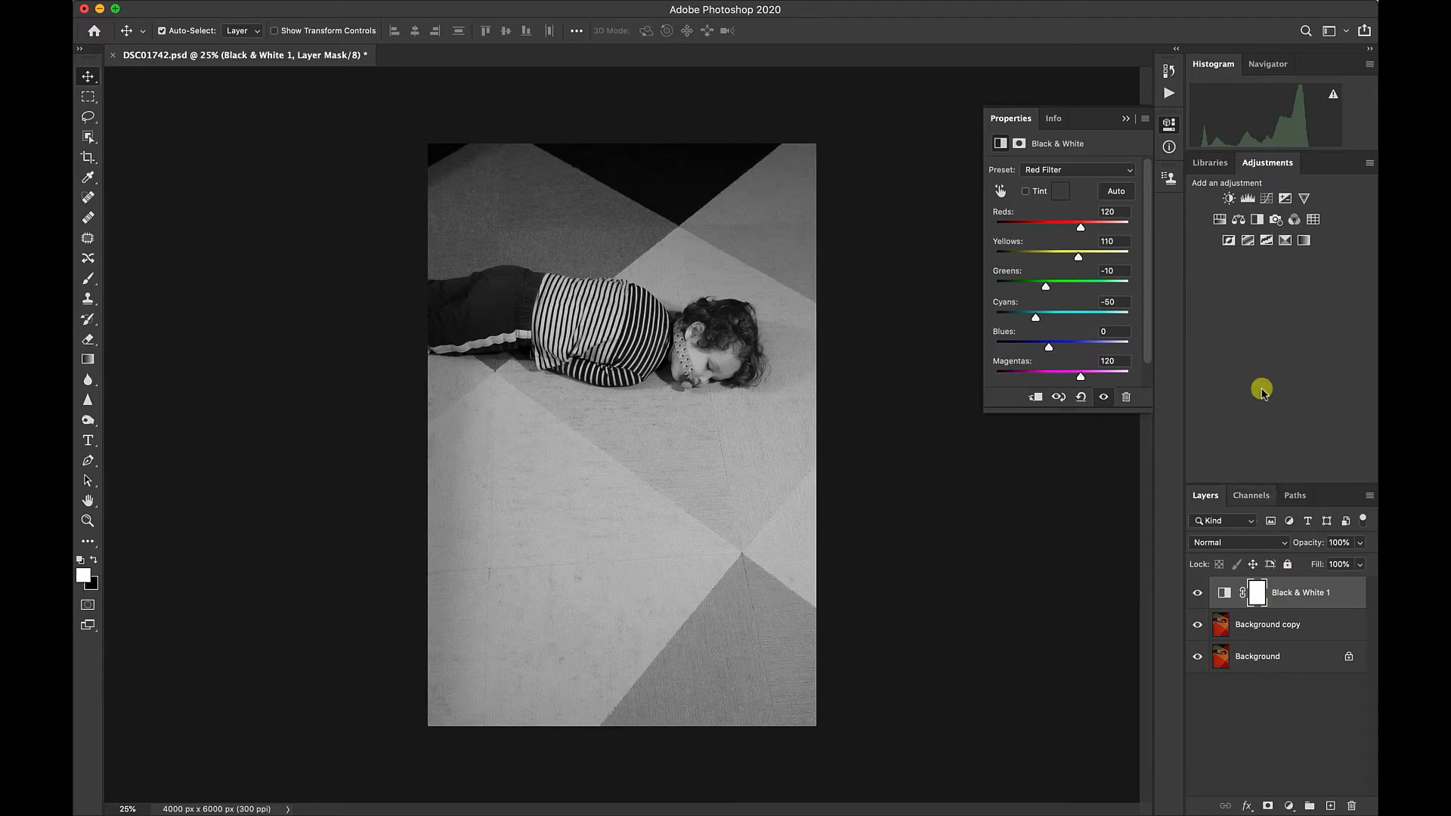
click(1124, 119)
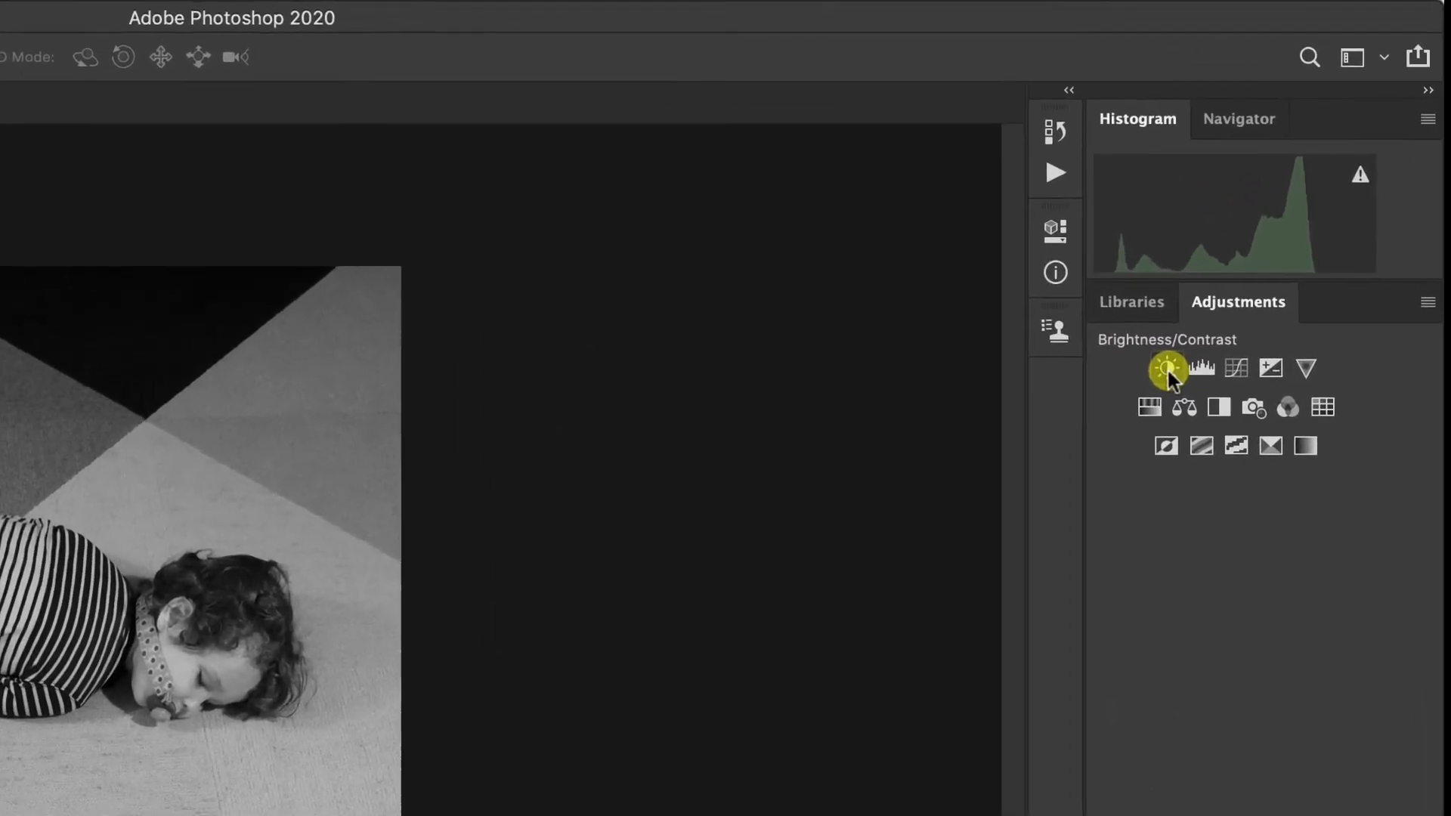
Add a Brightness/Contrast adjustment layer with contrast 100 and brightness -24 above the Black & White layer, and collapse its properties.
click(1168, 367)
drag(832, 468, 965, 470)
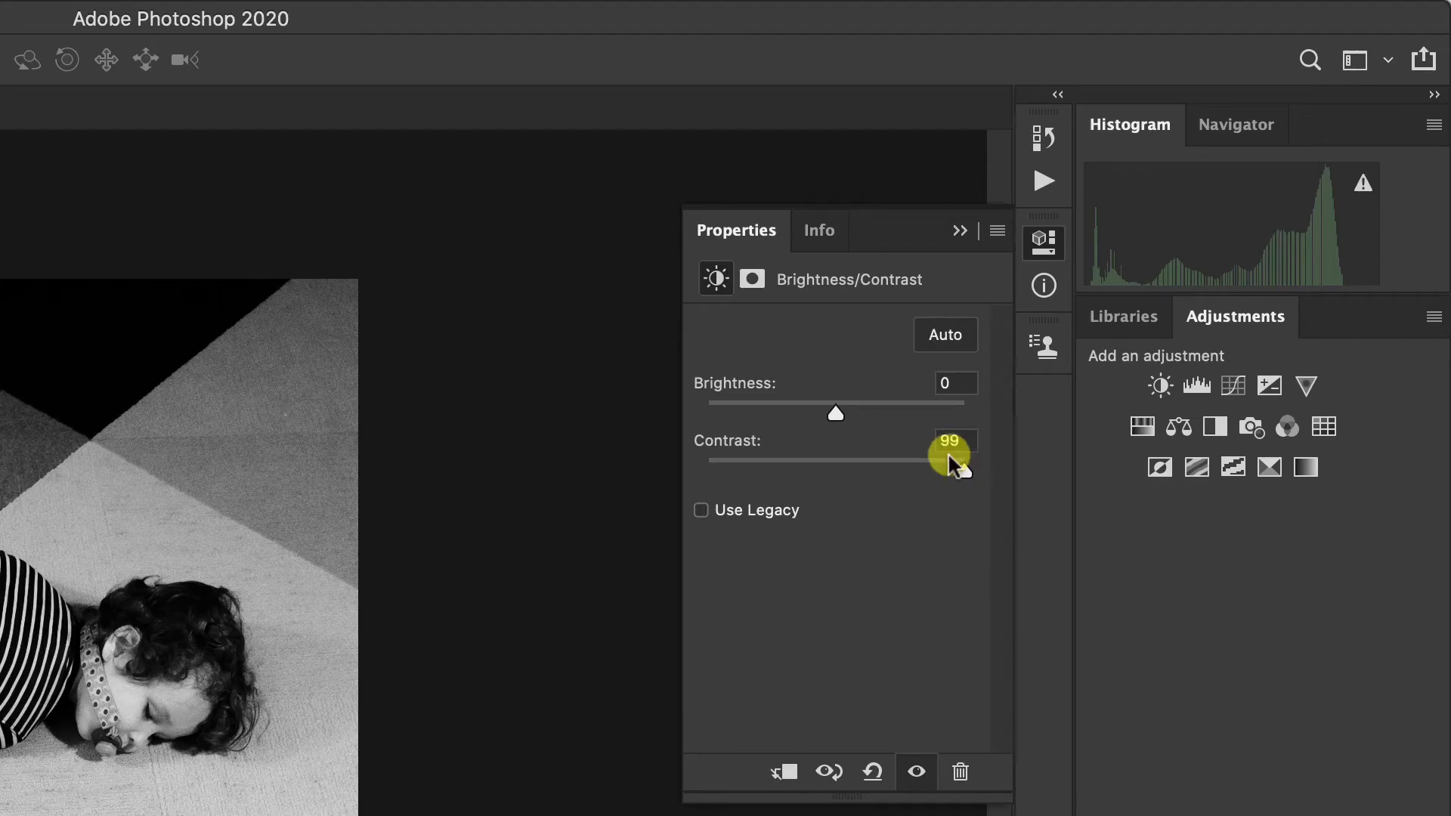
drag(957, 468, 986, 468)
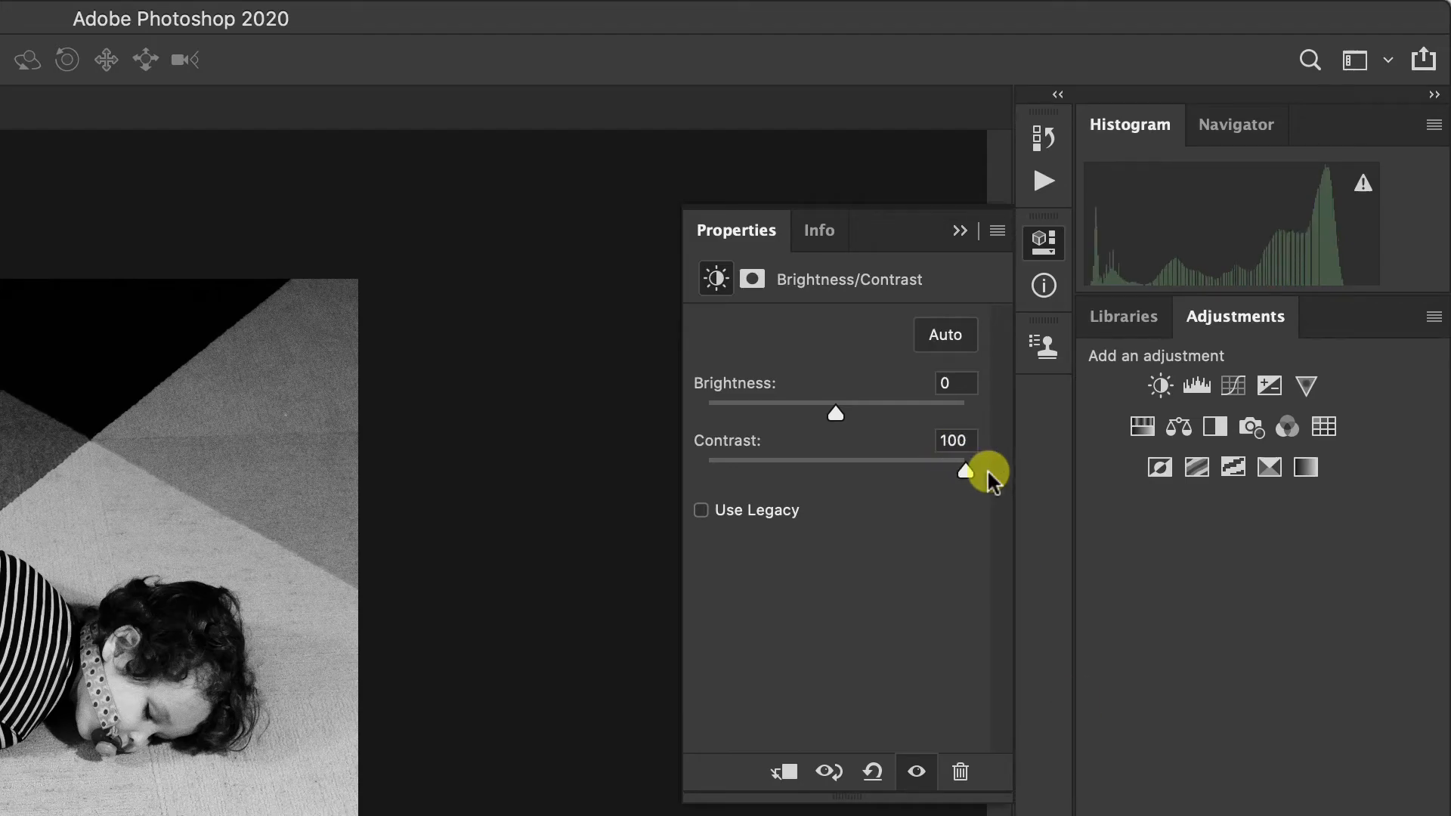
drag(832, 408, 813, 407)
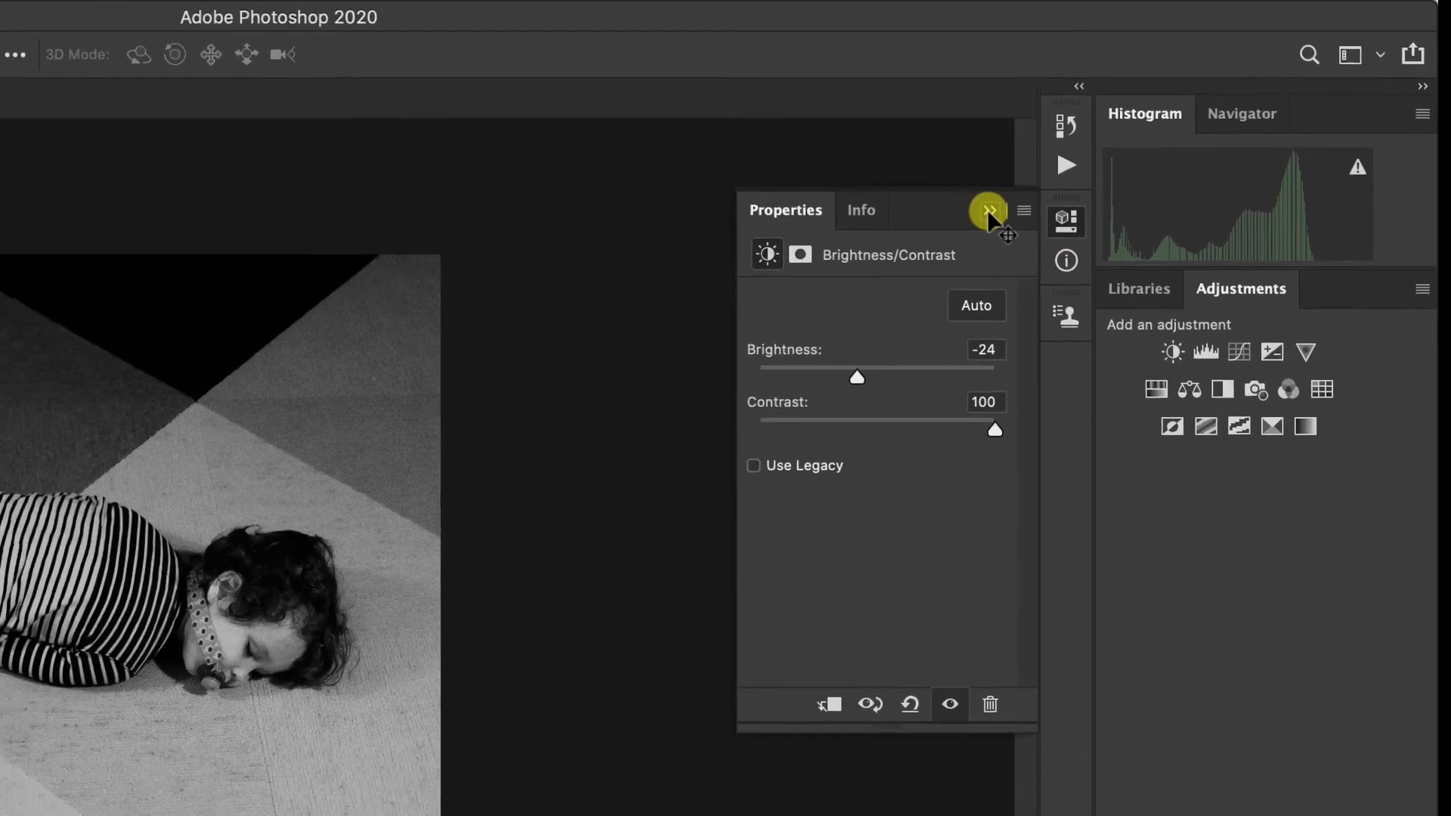
click(959, 229)
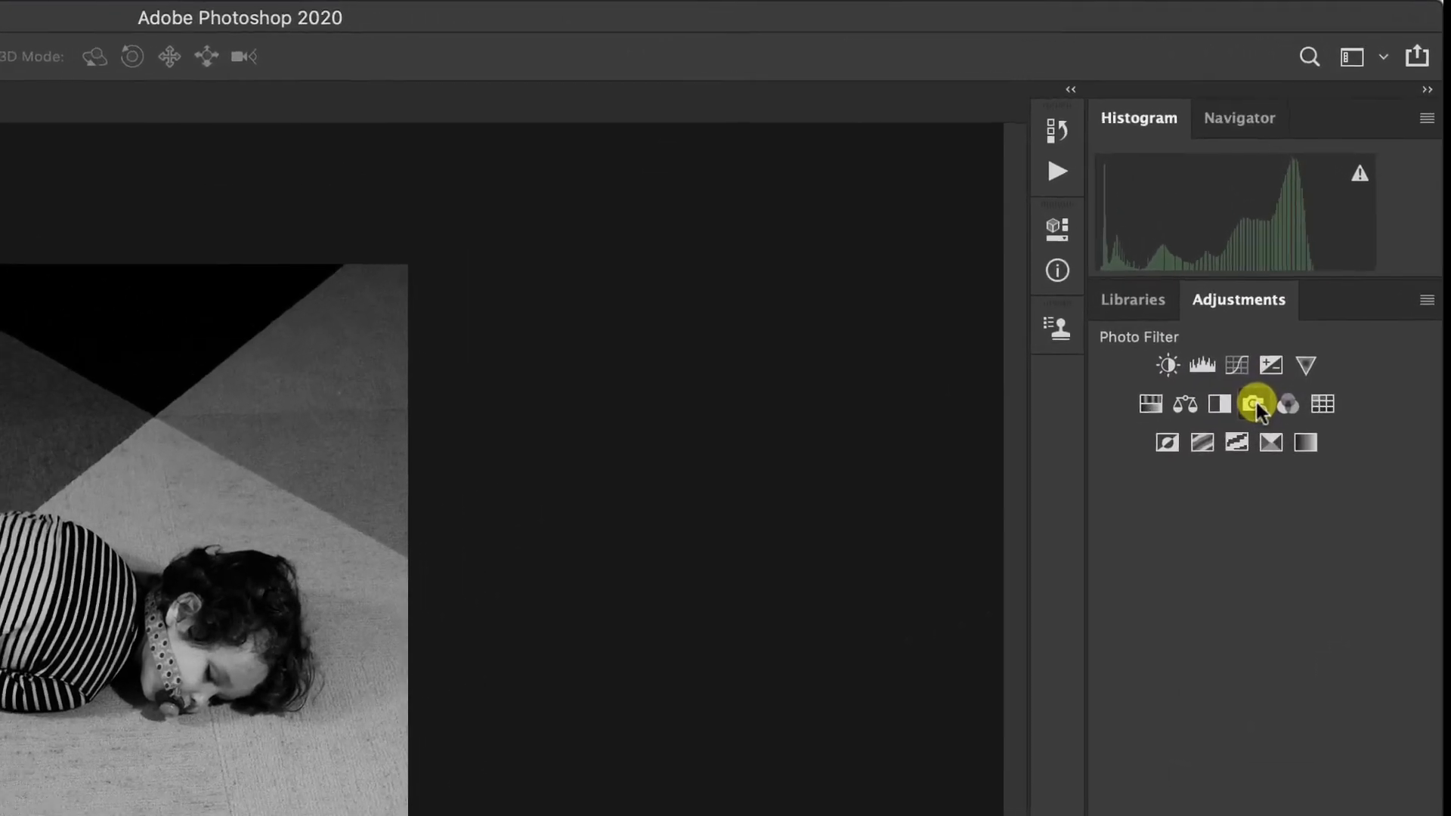
Add a Photo Filter adjustment layer using the Green filter at 100% density, and collapse its properties.
click(1252, 404)
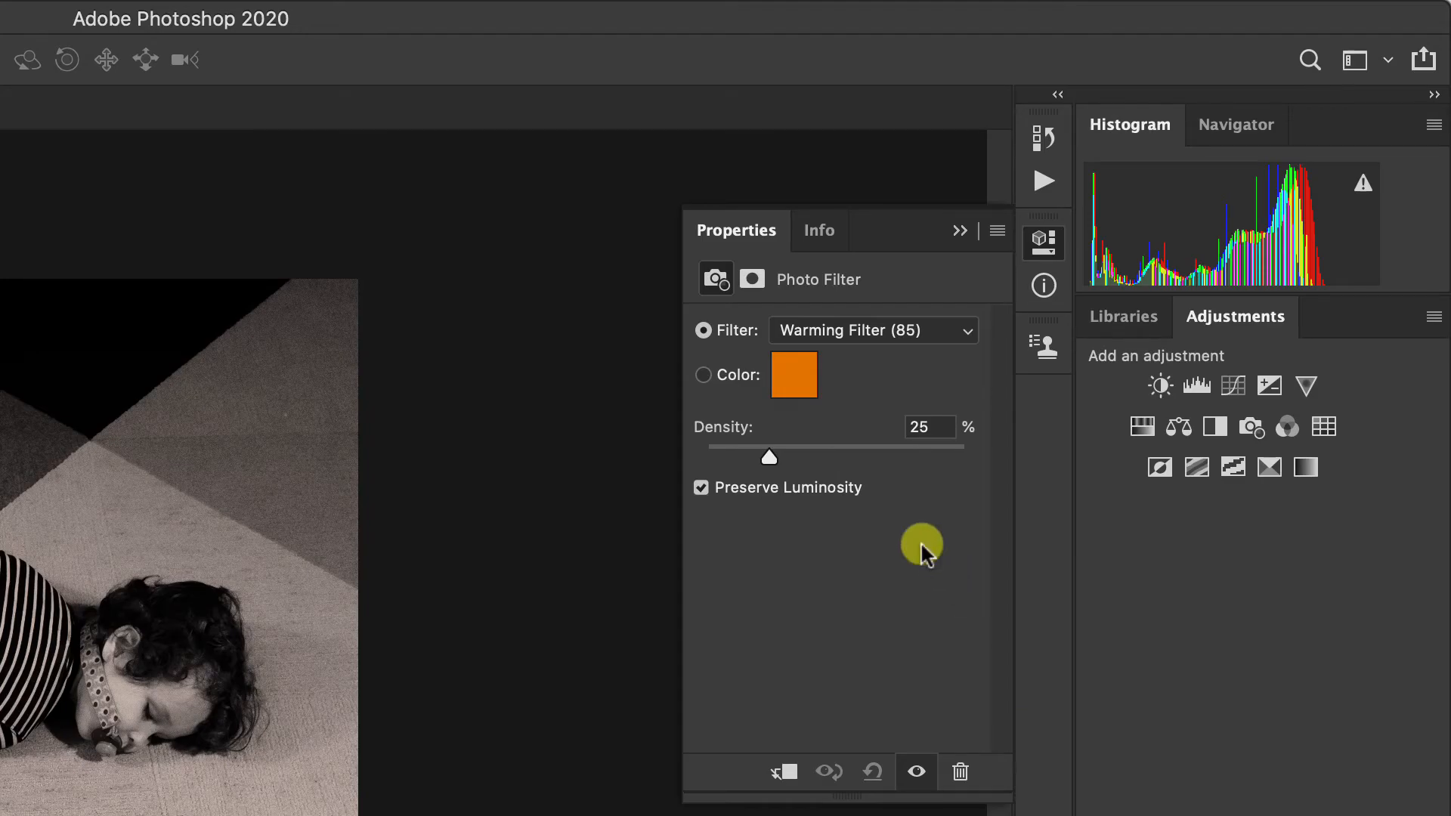
click(829, 331)
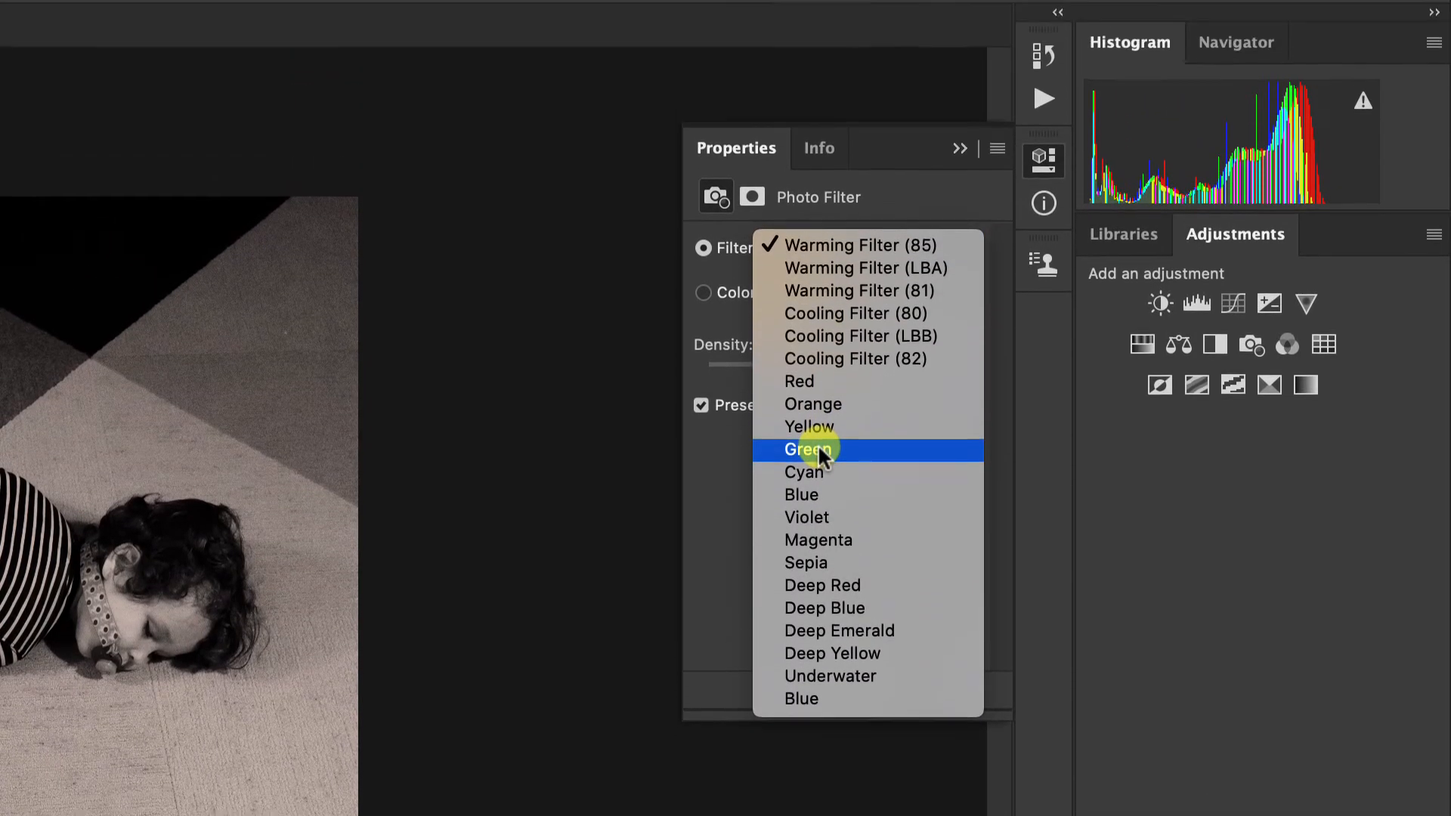
click(817, 275)
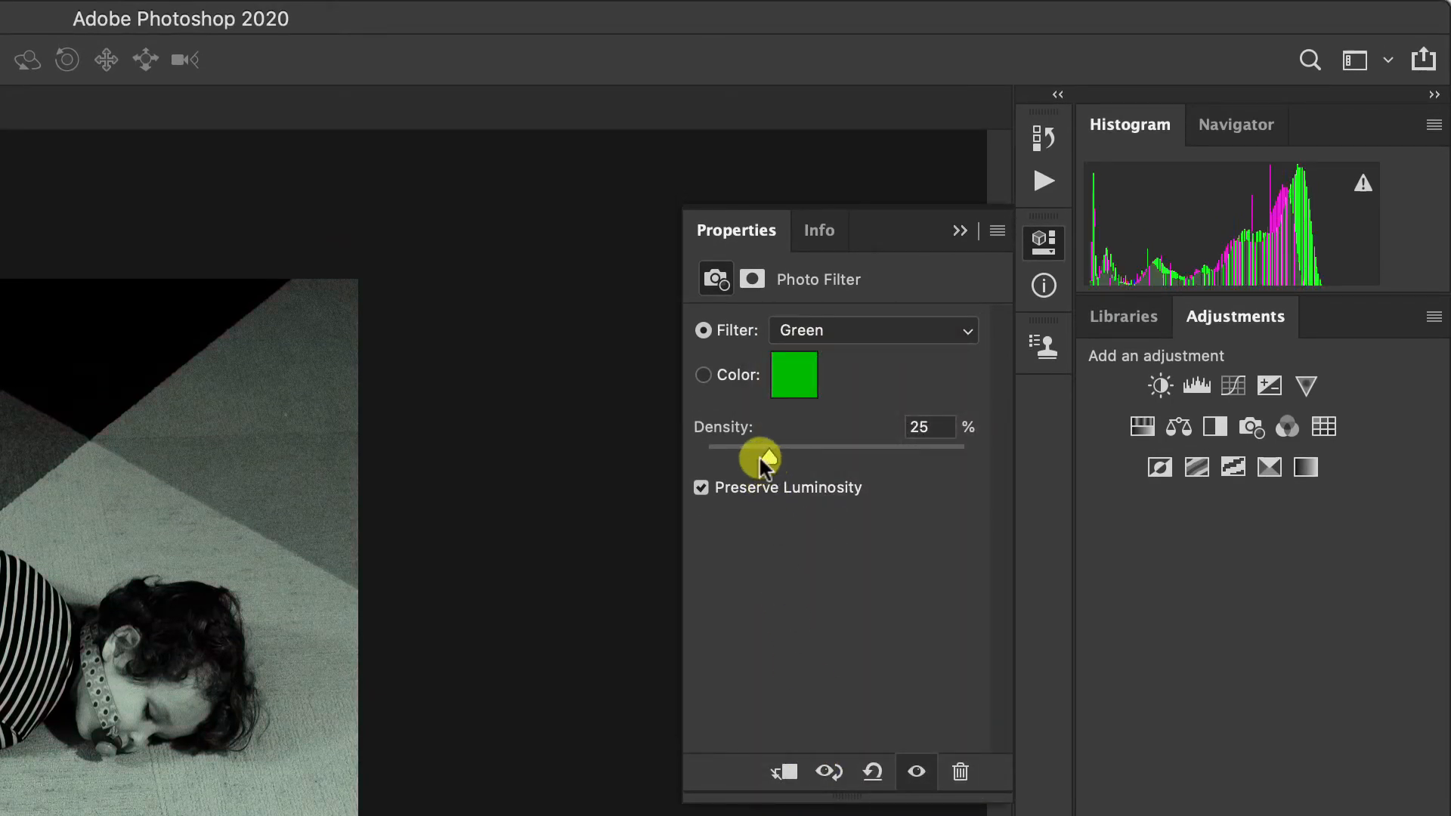
drag(767, 458, 964, 458)
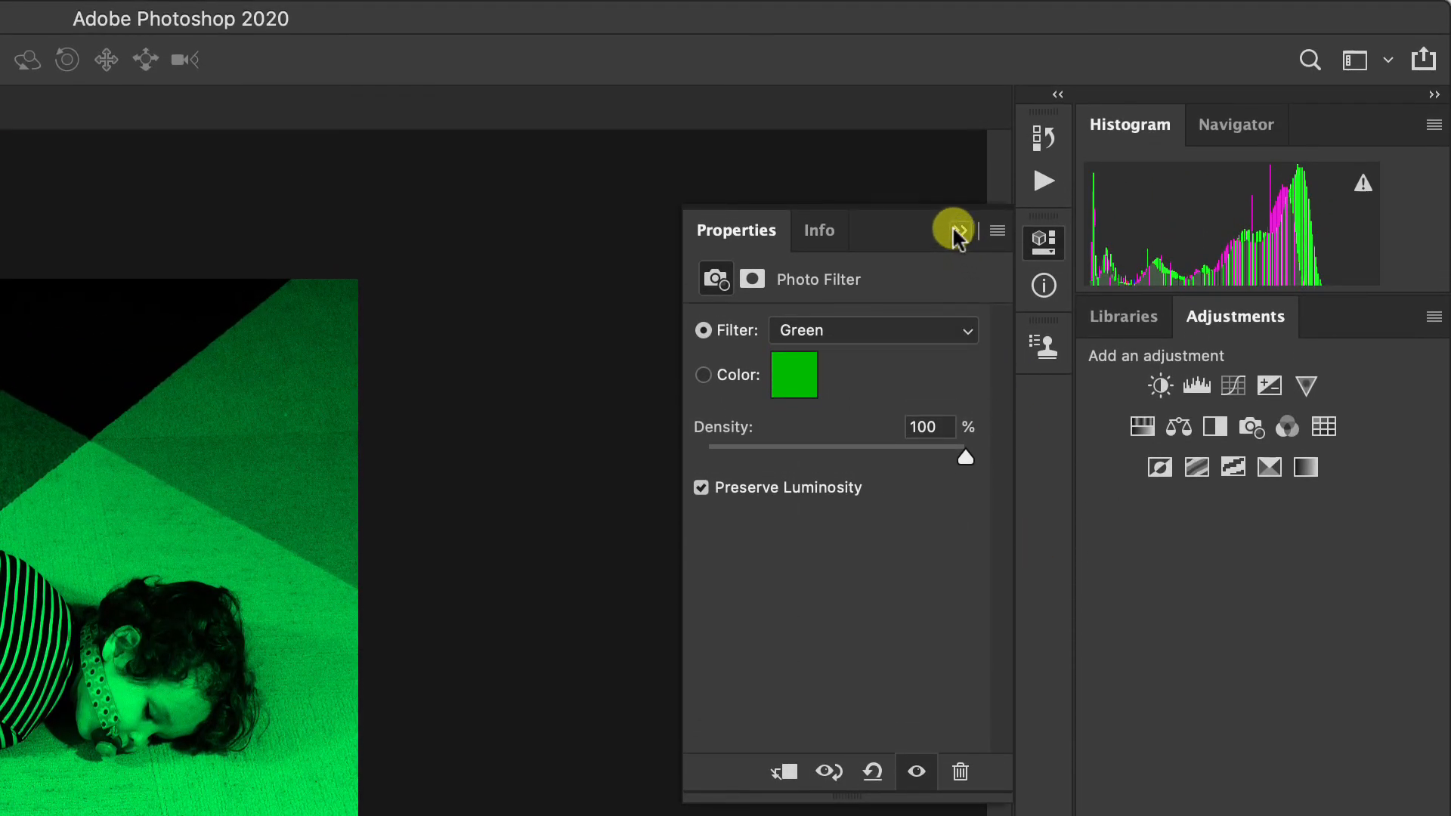
click(955, 230)
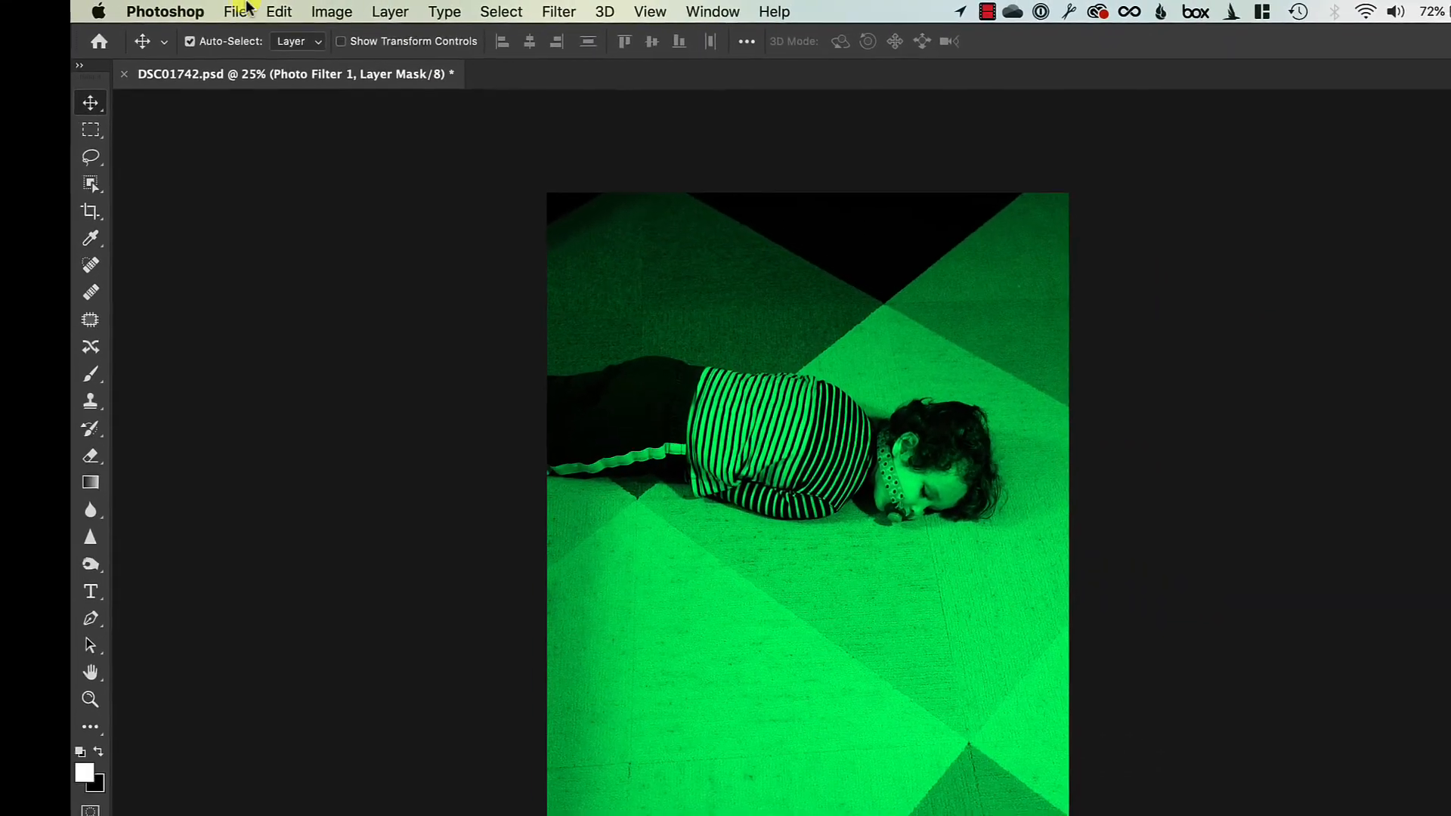
Save the edited document to the existing DSC01742.psd file.
click(239, 17)
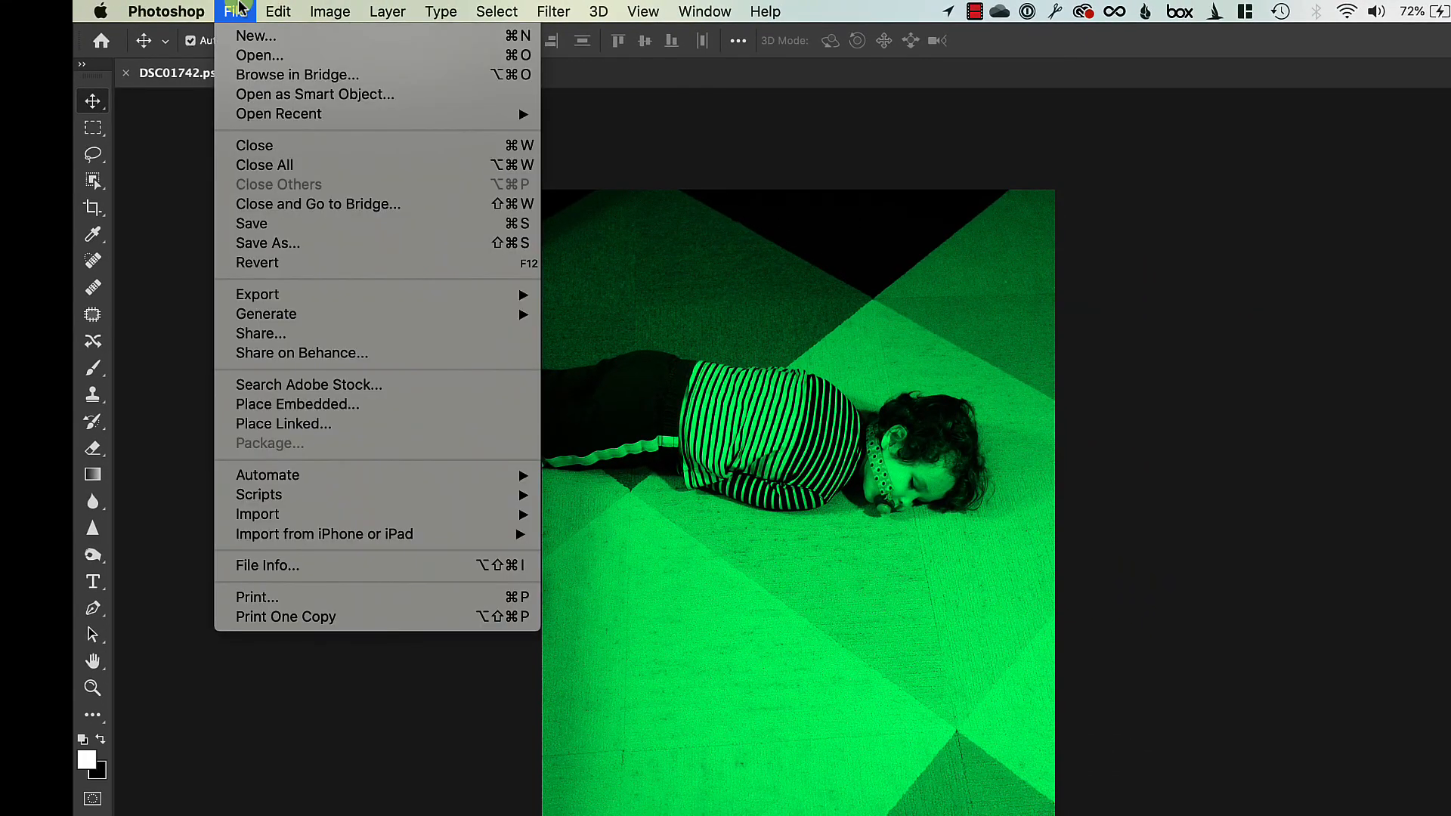
click(249, 223)
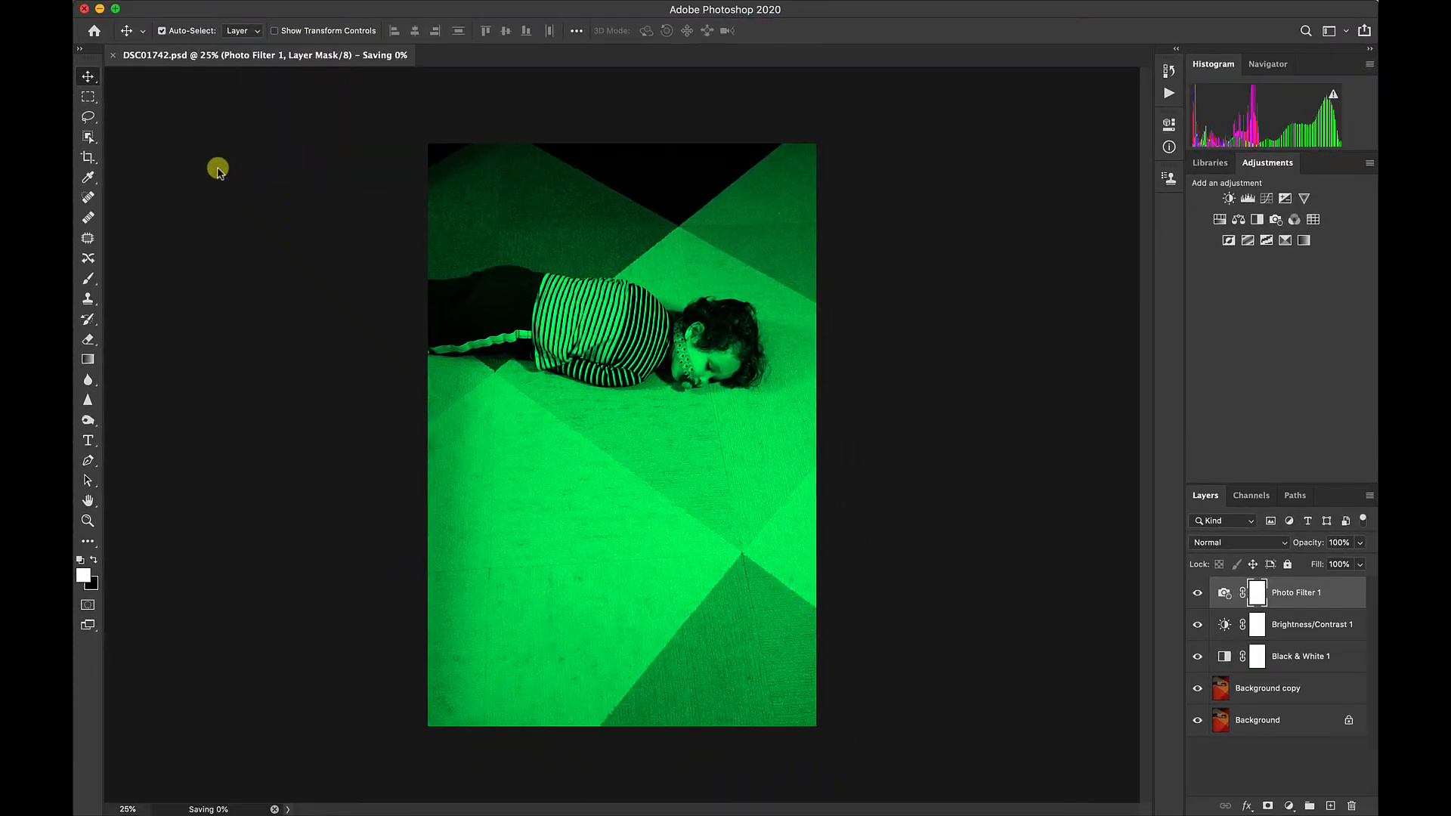